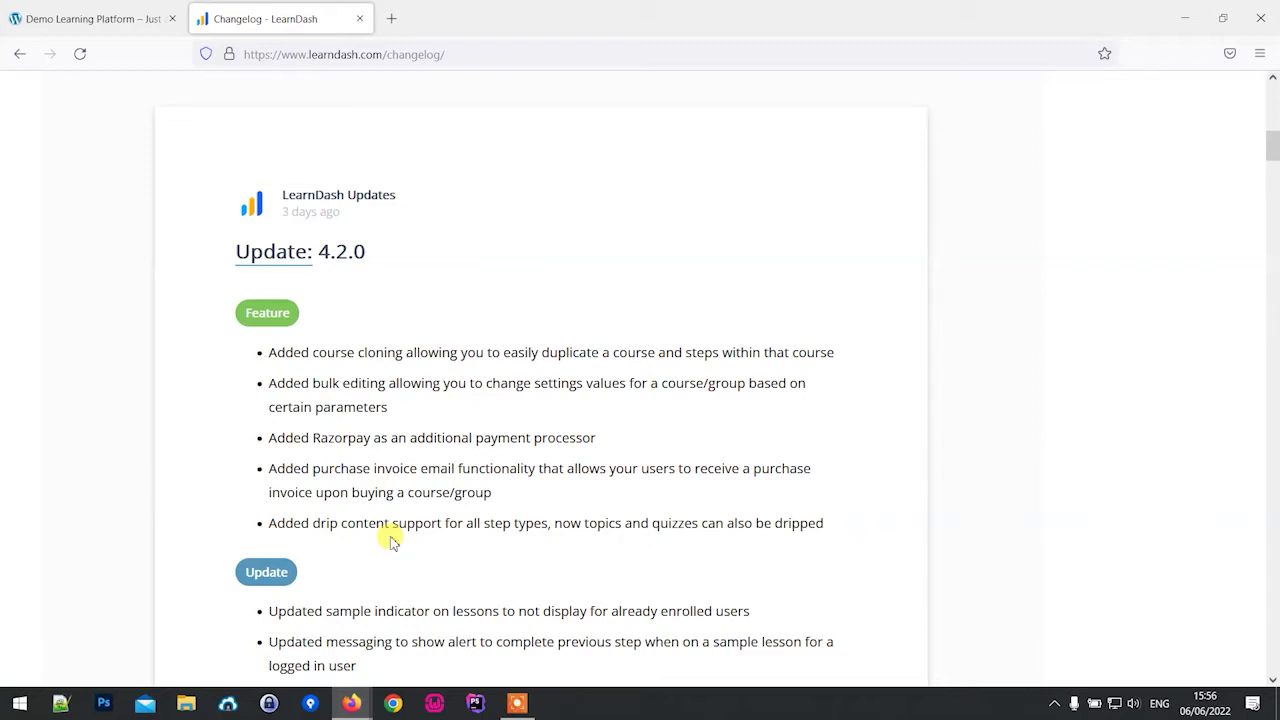
# Step: Open the LearnDash courses list in the demo site's admin and examine the Clone option on each of the courses
pyautogui.click(78, 14)
pyautogui.moveTo(86, 86)
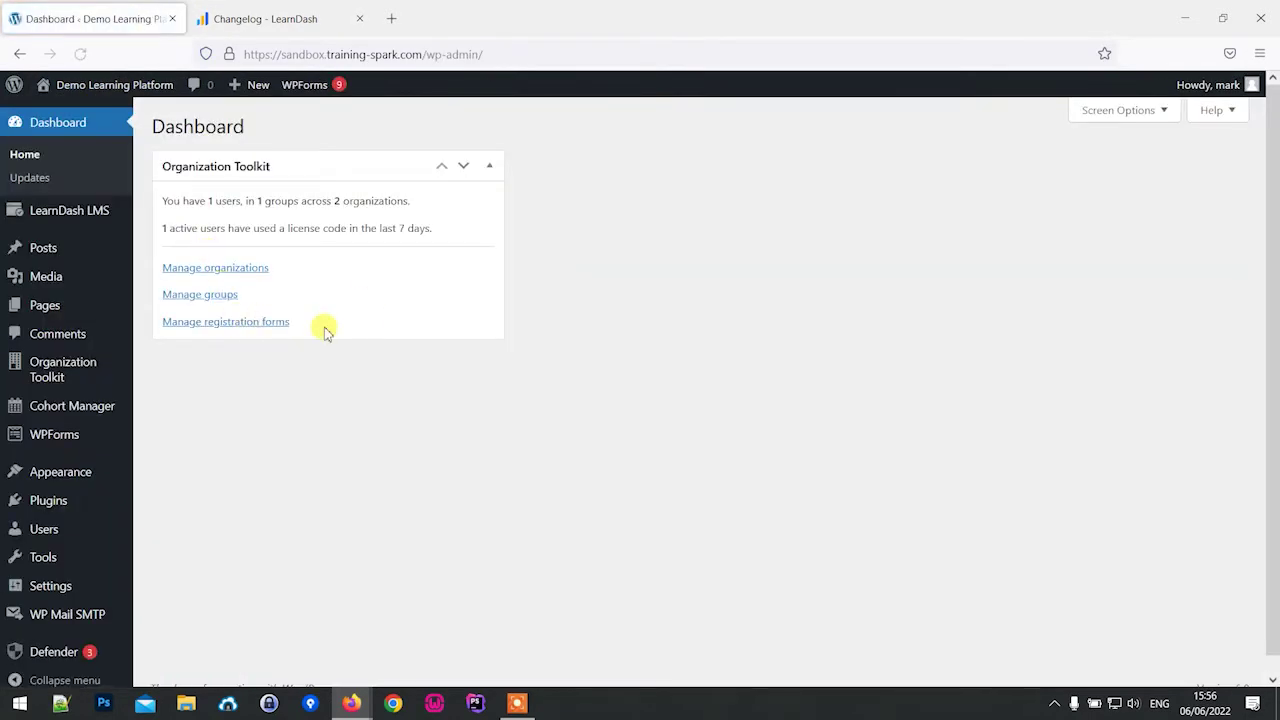
pyautogui.moveTo(63, 208)
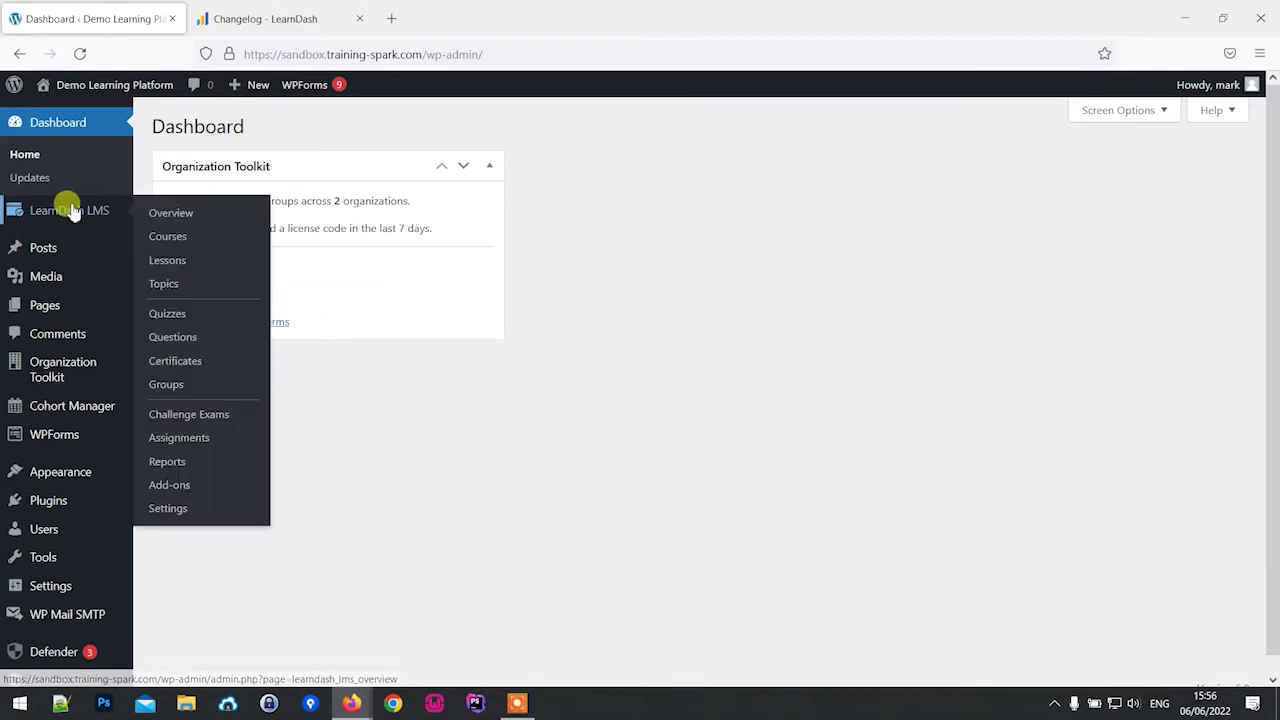
pyautogui.click(178, 243)
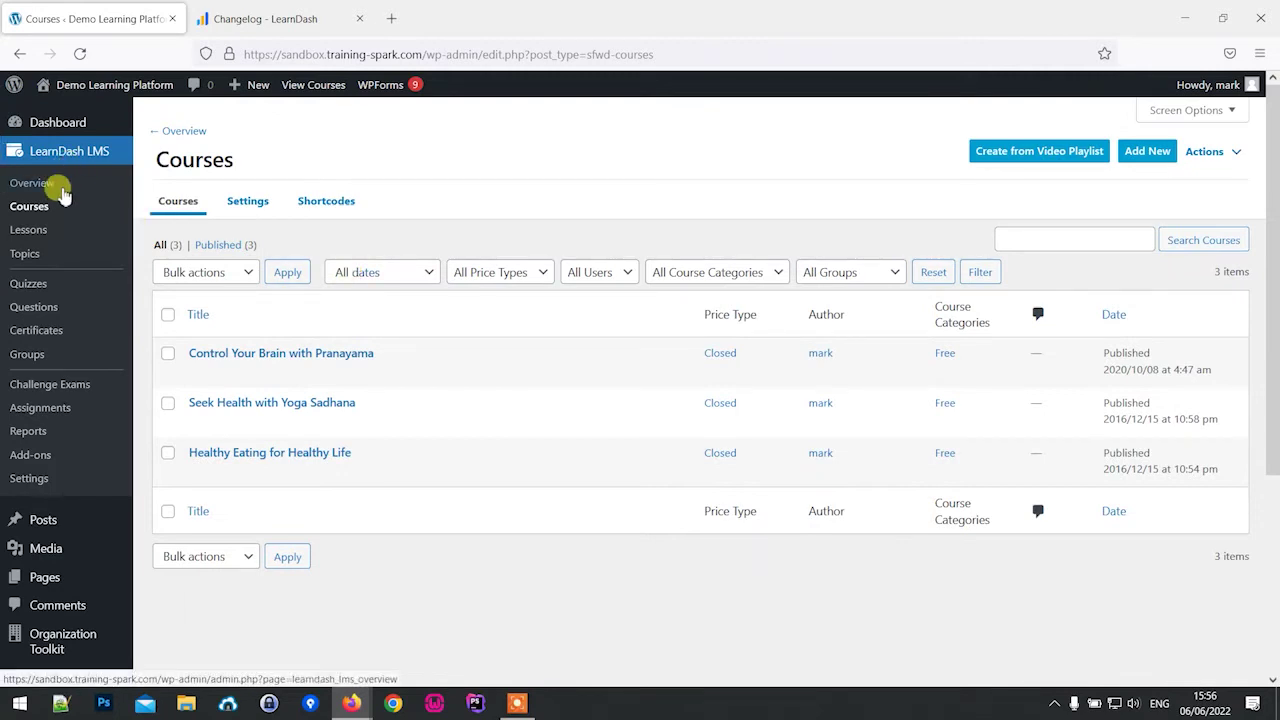
pyautogui.moveTo(286, 352)
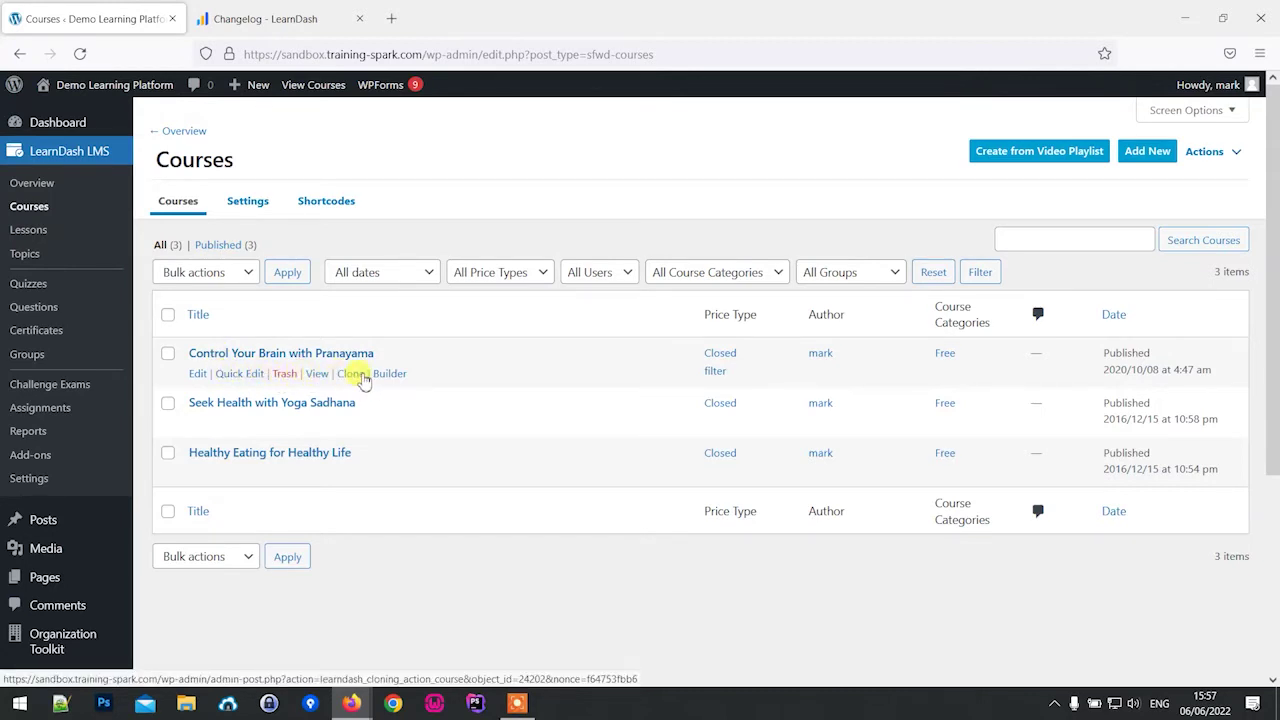
pyautogui.moveTo(340, 424)
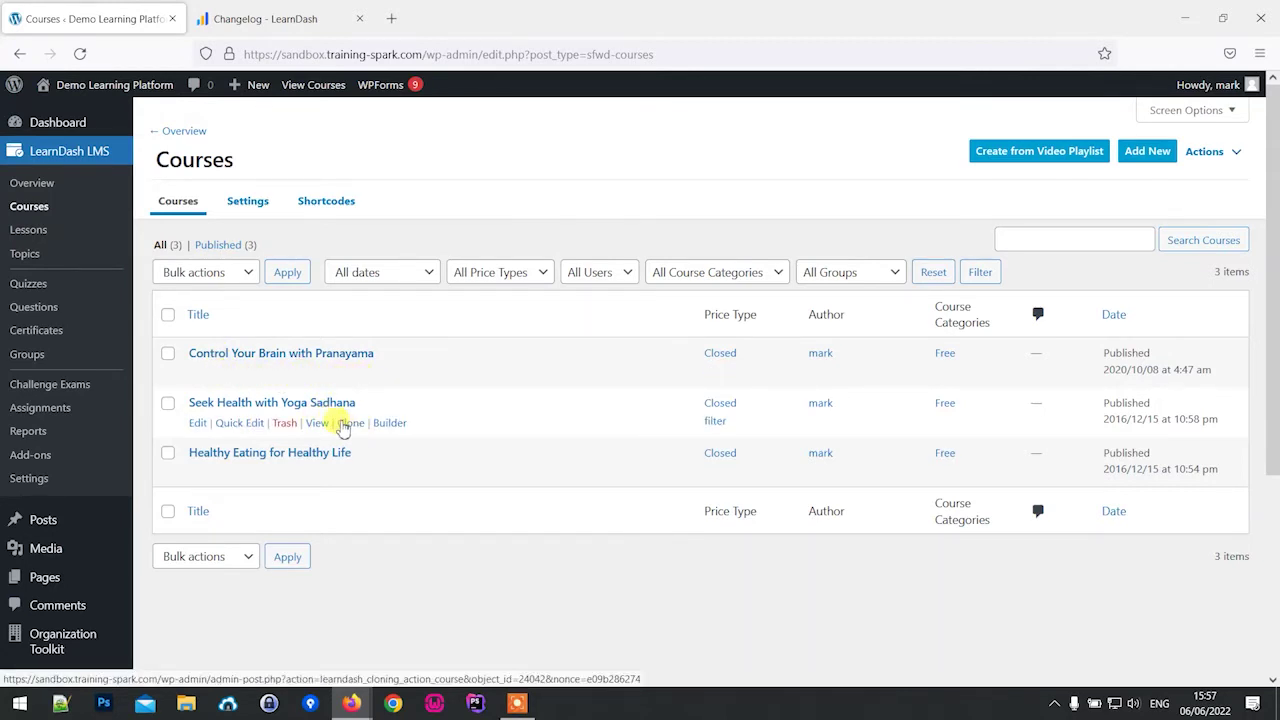
pyautogui.moveTo(337, 455)
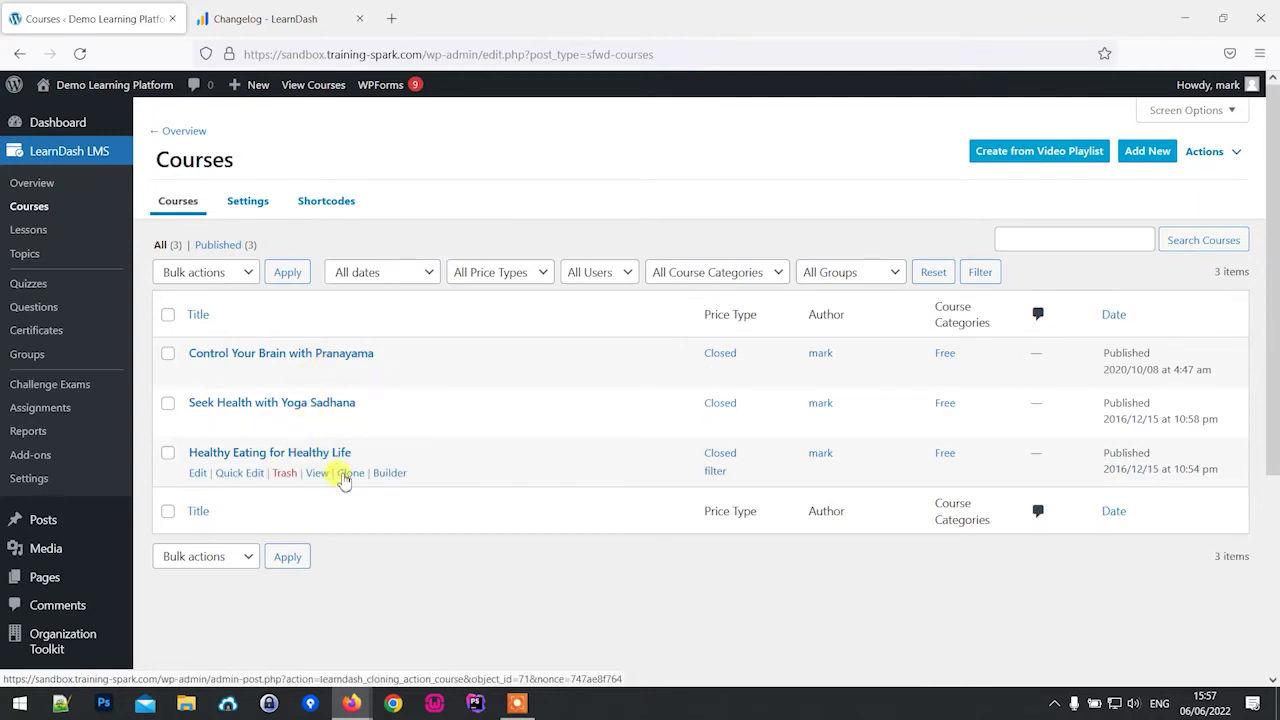
# Step: Check the LearnDash lessons, topics, quizzes and questions lists for the same Clone option
pyautogui.click(46, 232)
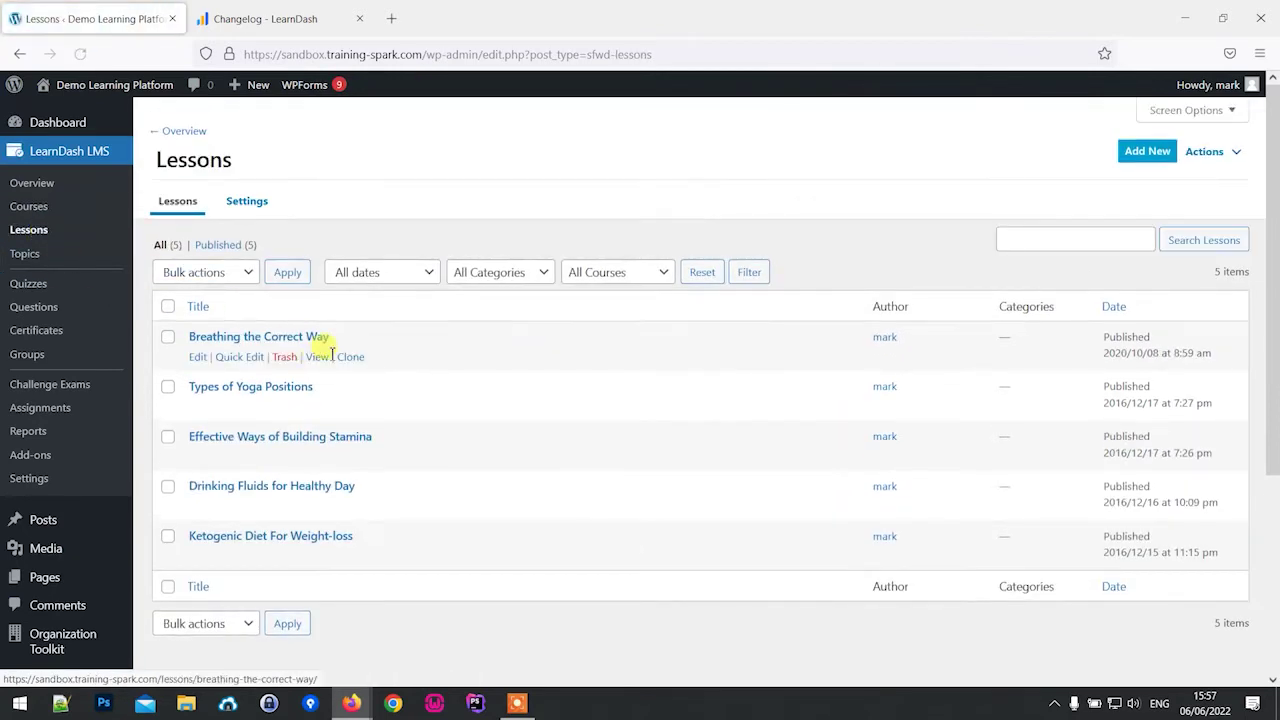
pyautogui.click(78, 258)
pyautogui.click(84, 285)
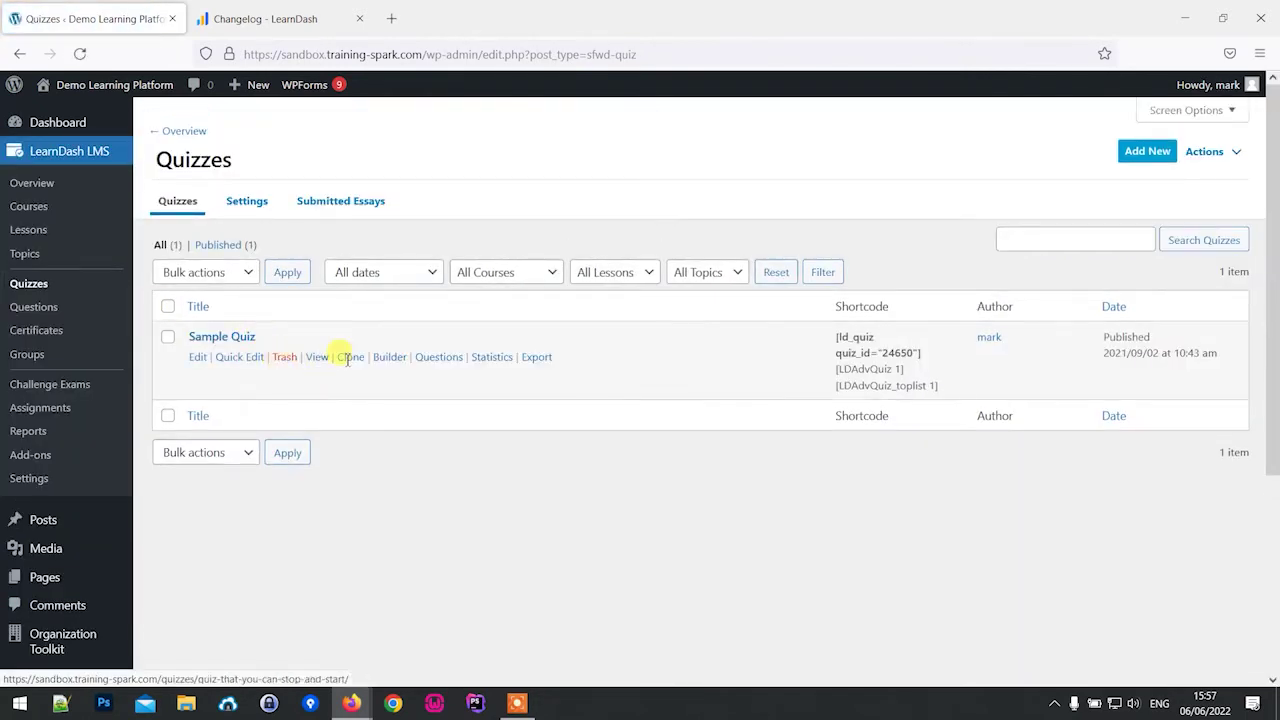
pyautogui.click(74, 310)
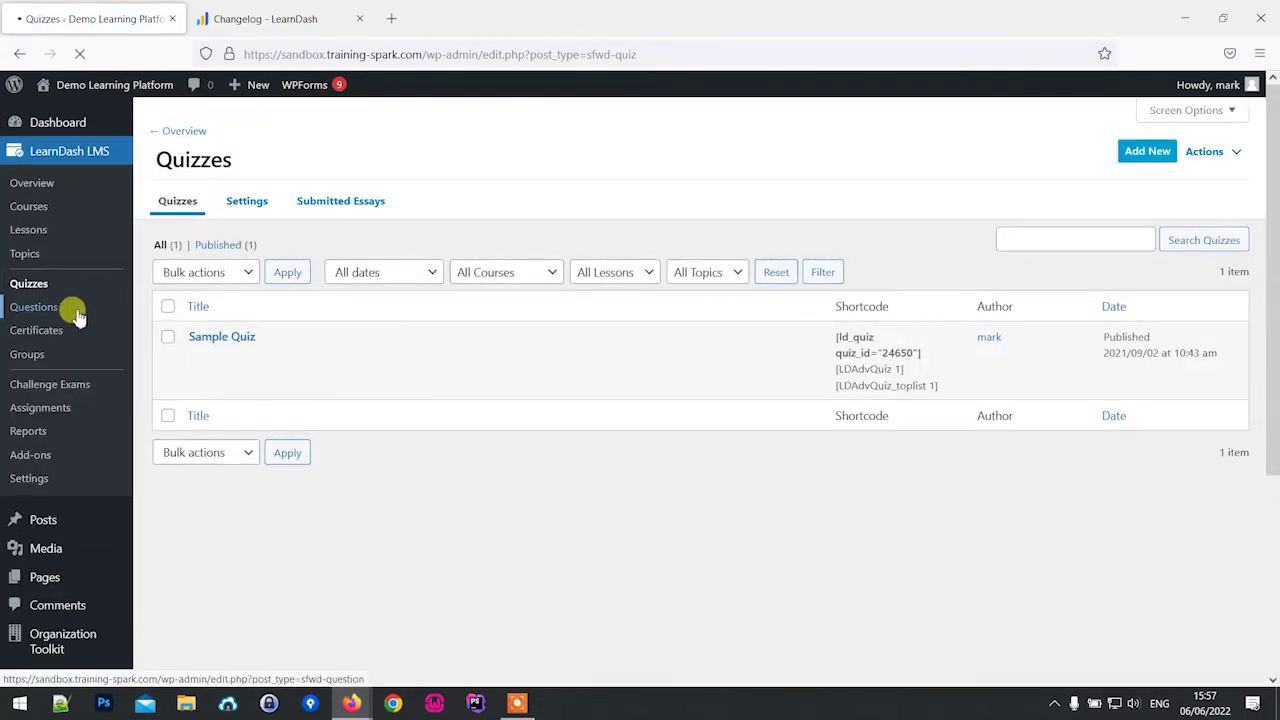
pyautogui.click(30, 286)
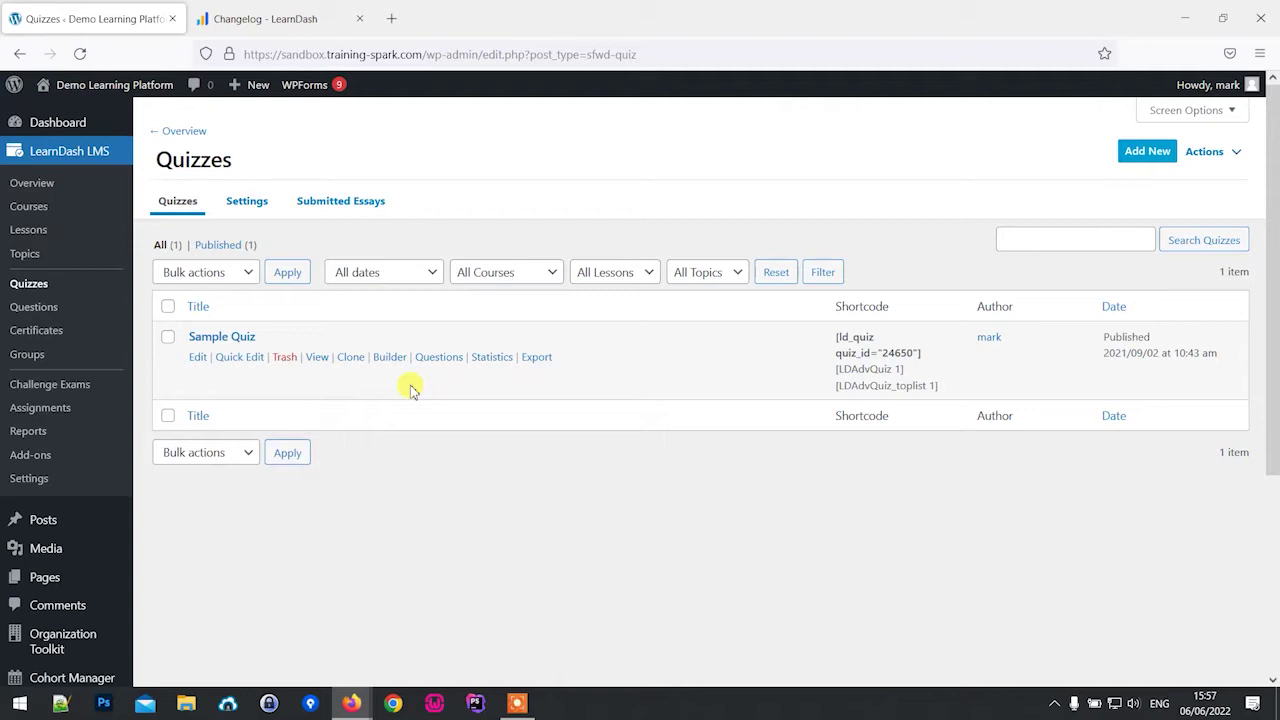
pyautogui.scroll(-3, 117, 420)
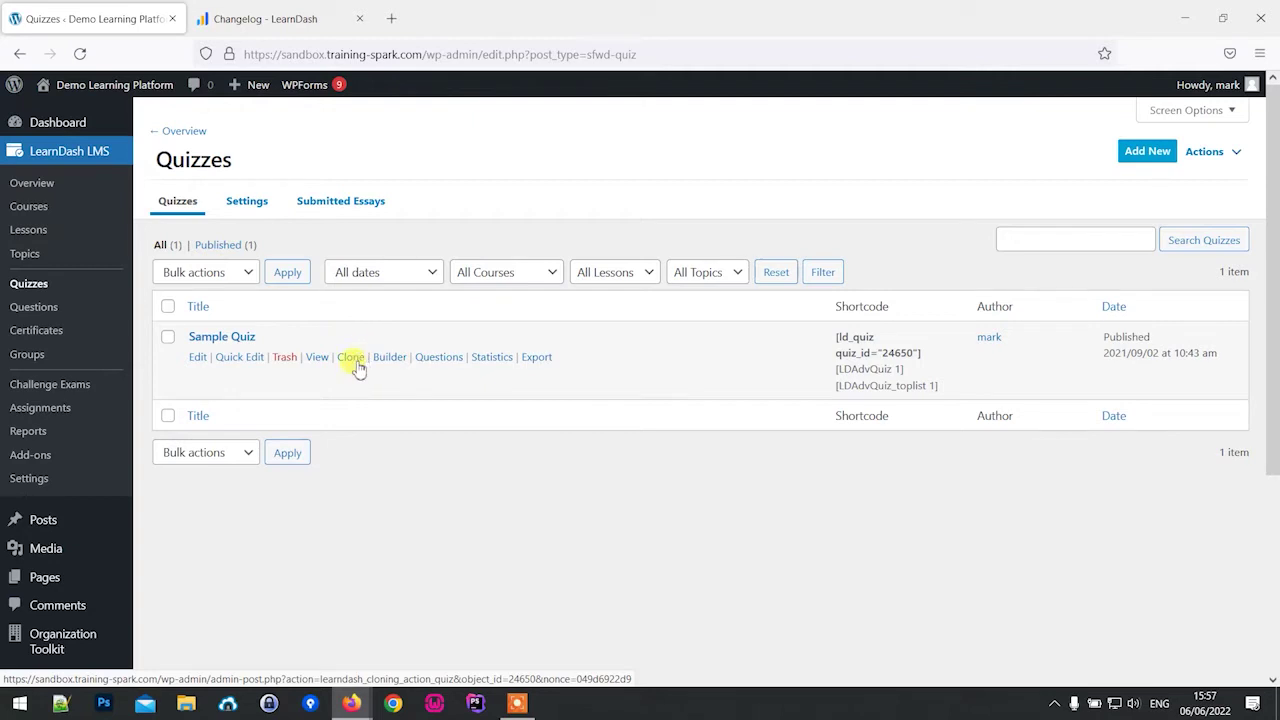
# Step: Clone the course "Control Your Brain with Pranayama" and open the copy for editing
pyautogui.click(28, 206)
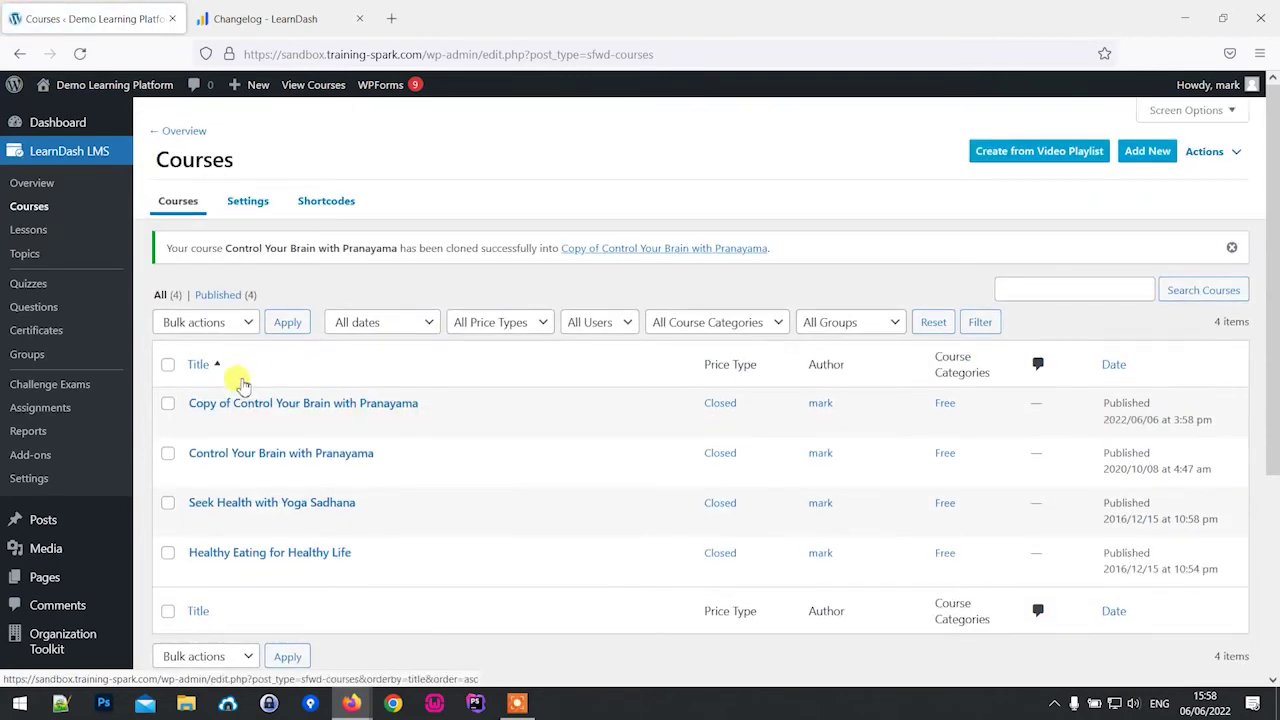
pyautogui.scroll(-3, 375, 410)
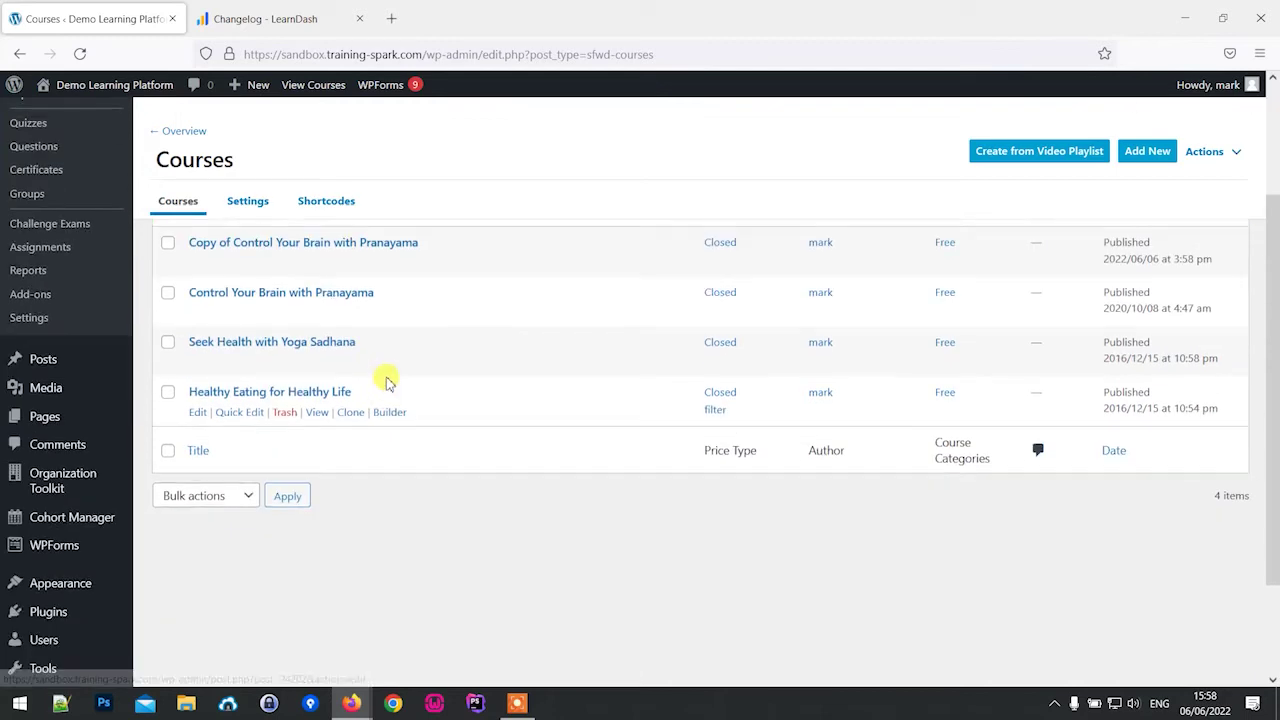
pyautogui.scroll(3, 363, 332)
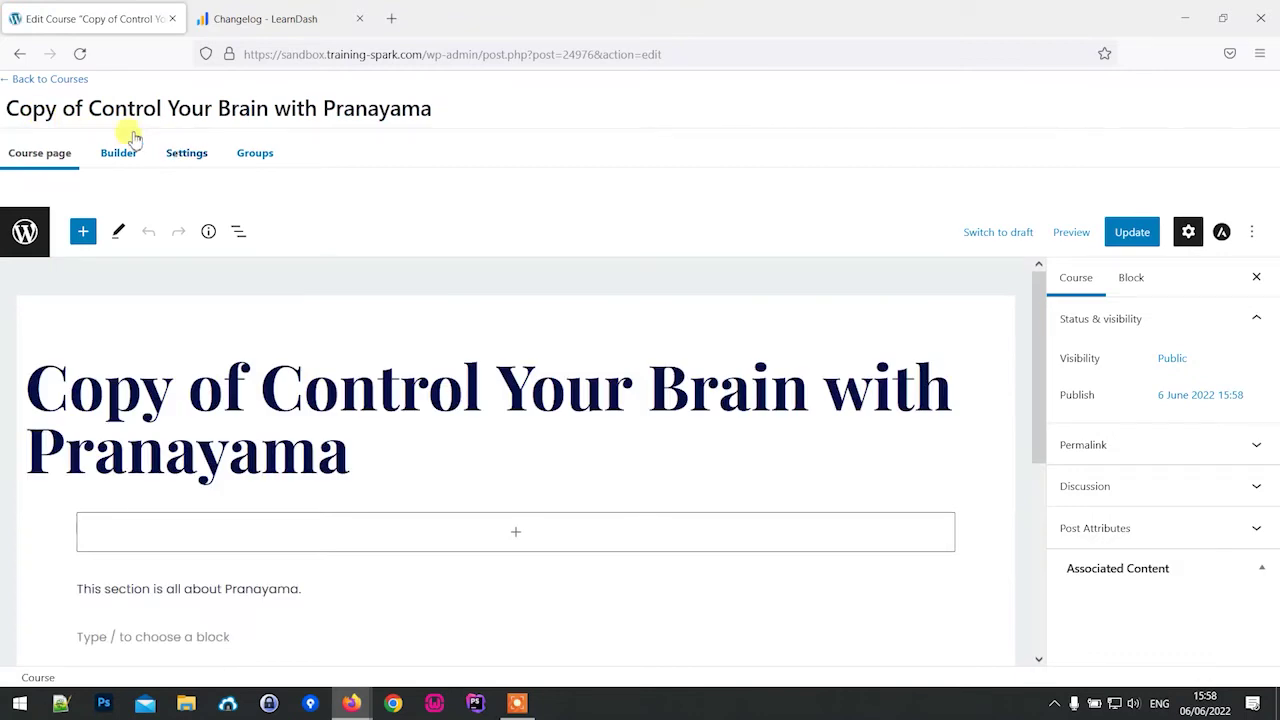
# Step: Retitle the cloned course "Control Your Brain with Pranayama - Version 2" and update it
pyautogui.moveTo(258, 378); pyautogui.dragTo(34, 380)
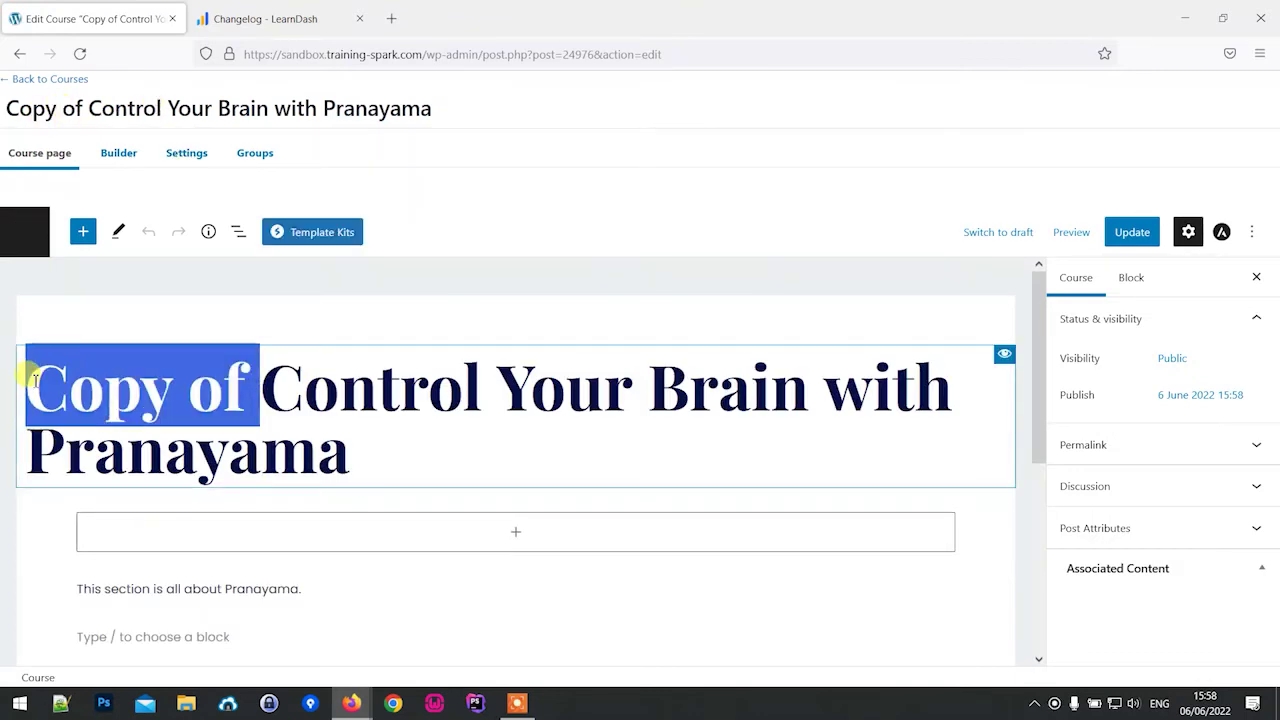
pyautogui.press('BackSpace')
pyautogui.click(352, 448)
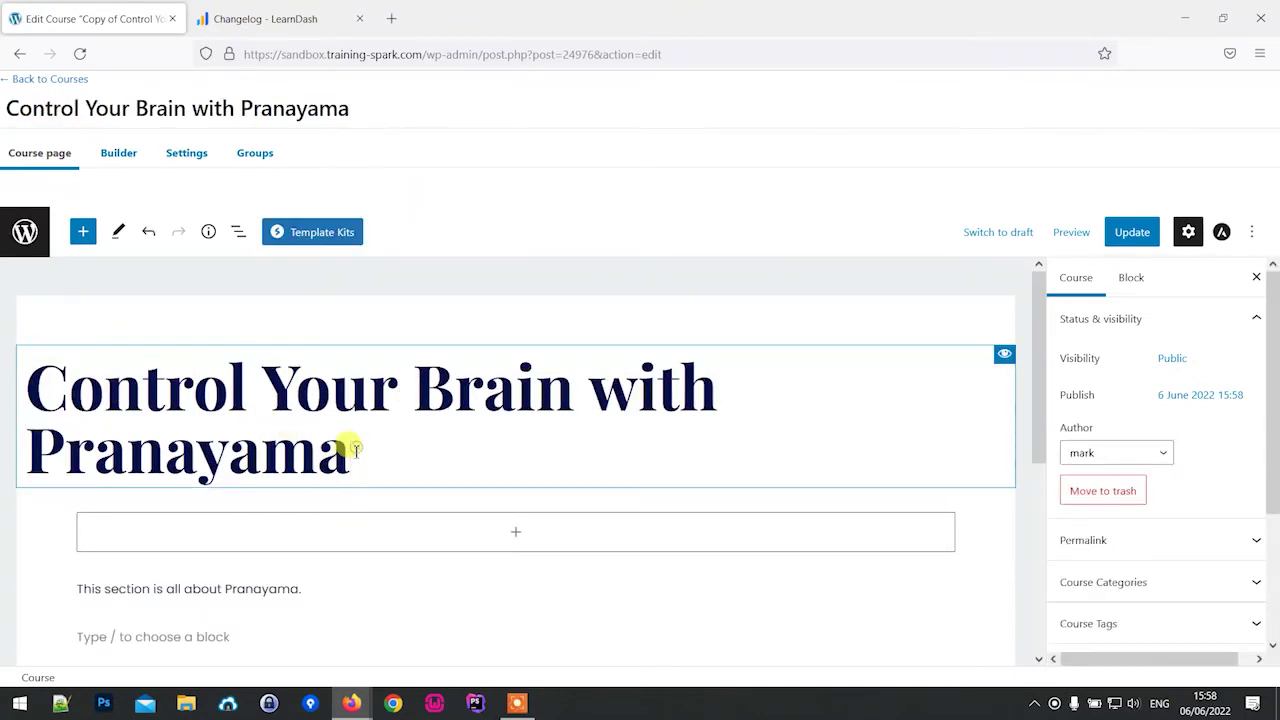
pyautogui.write('- Version 2')
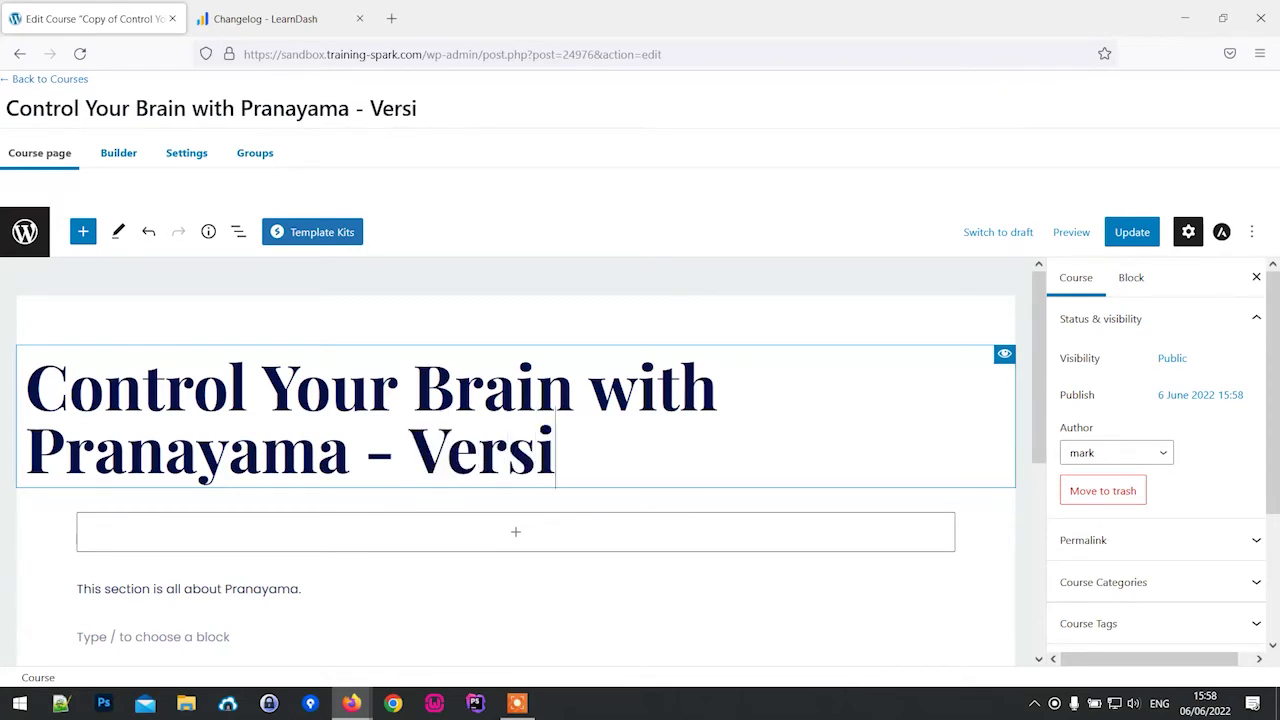
pyautogui.click(1110, 232)
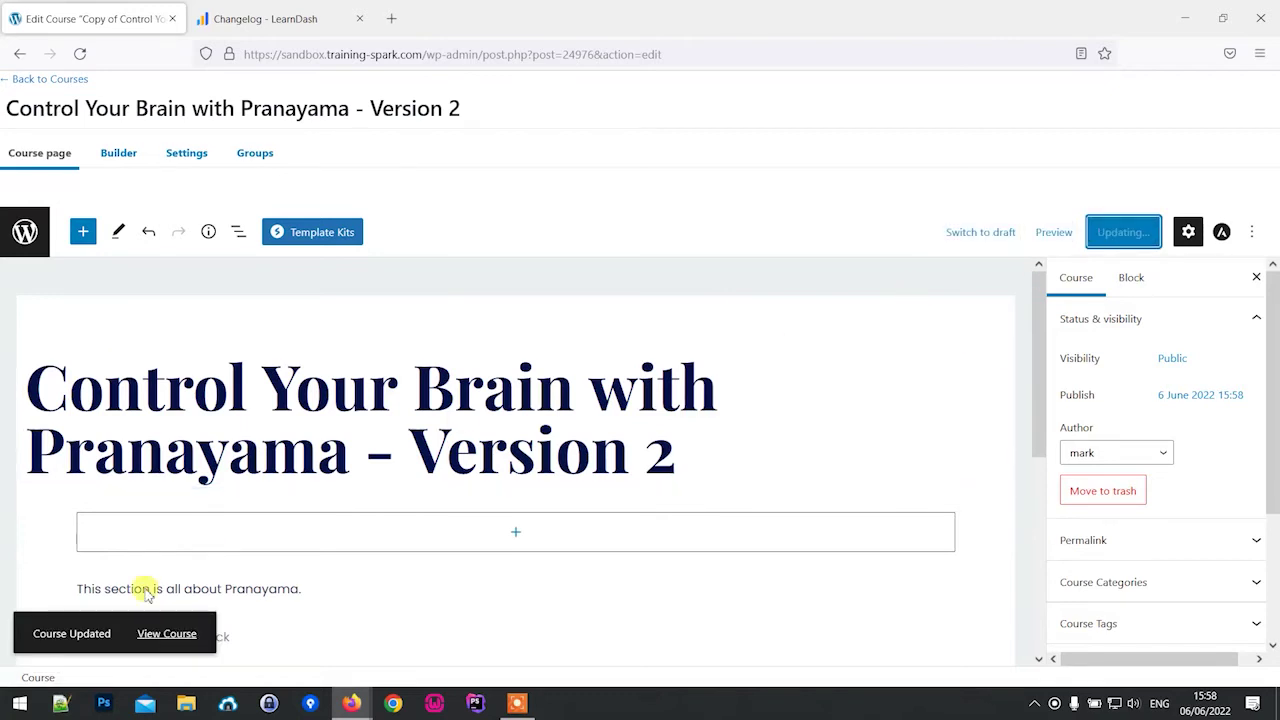
# Step: Review the cloned course's public page from start to end and return to the admin dashboard
pyautogui.click(160, 636)
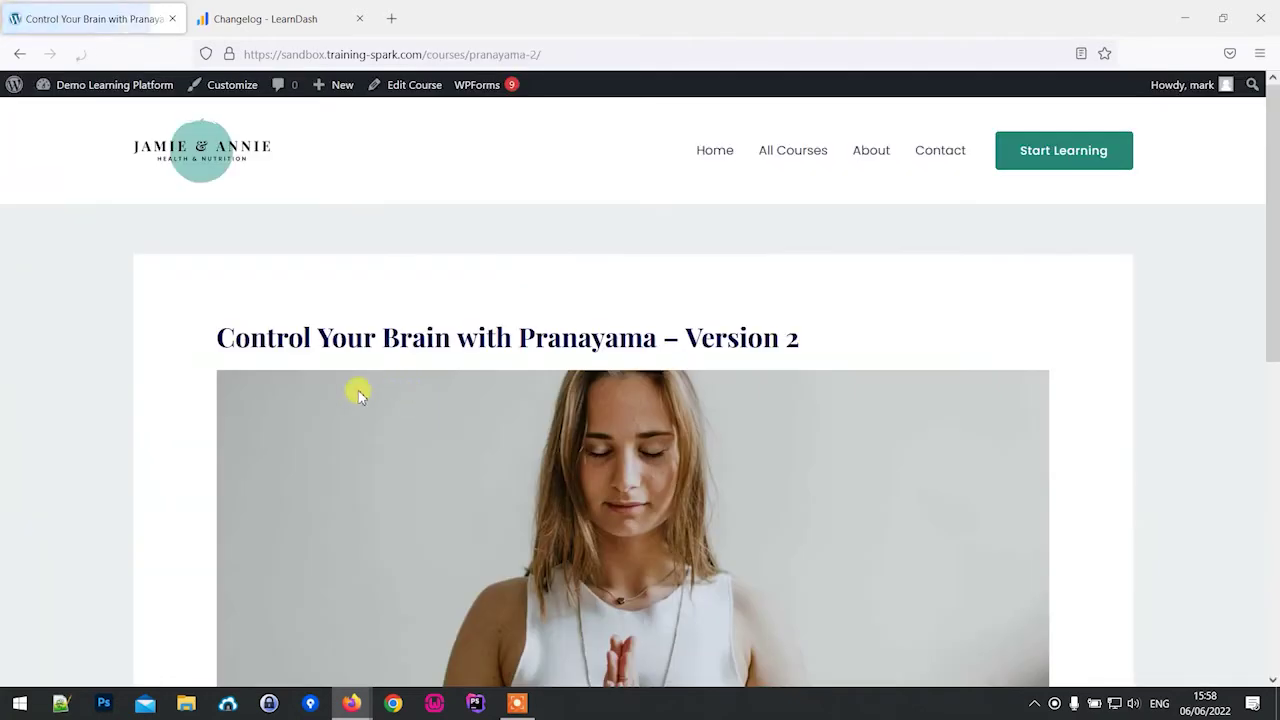
pyautogui.scroll(-5, 634, 330)
pyautogui.scroll(5, 518, 333)
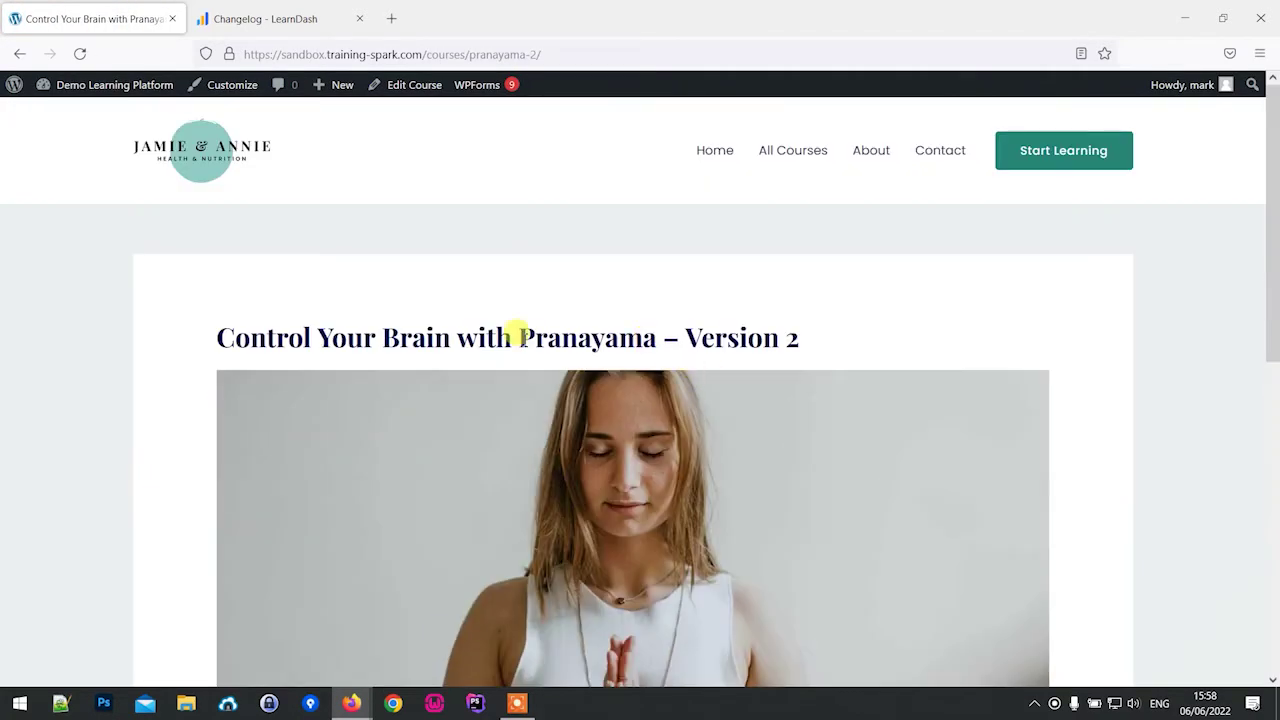
pyautogui.moveTo(114, 85)
pyautogui.click(117, 115)
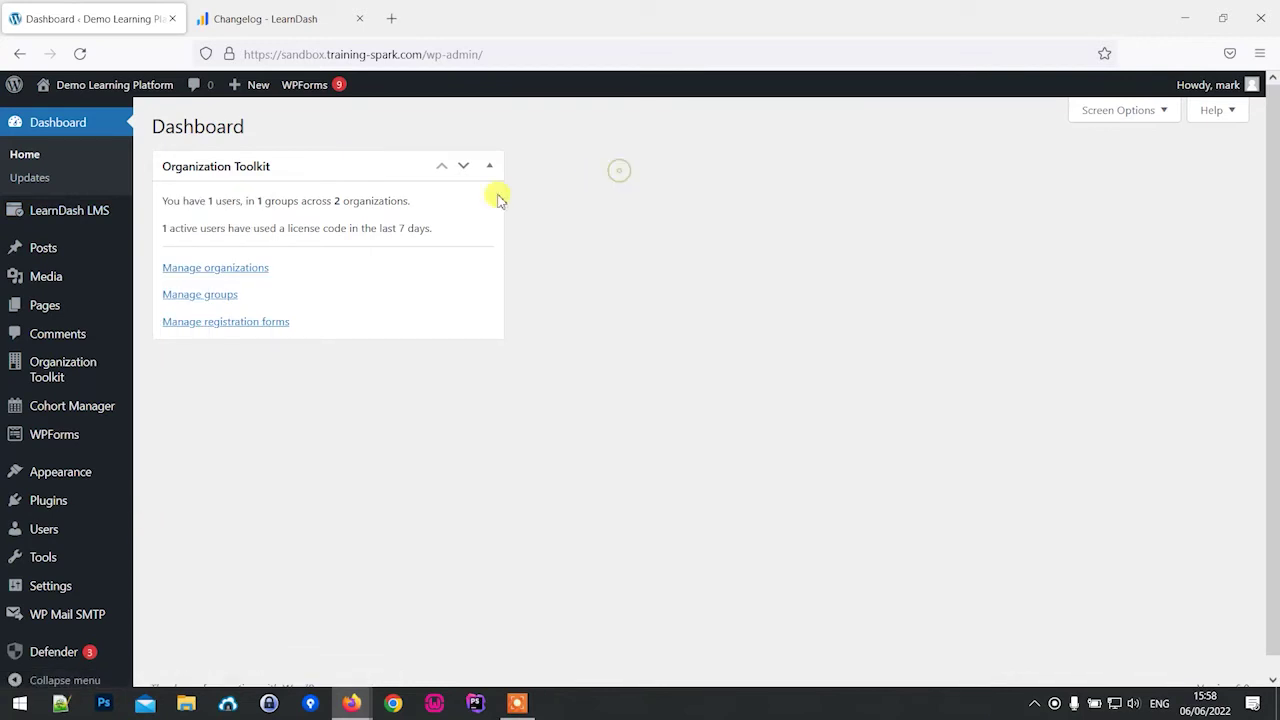
# Step: Switch to the test student's browser window, check the "Ketogenic Diet For Weight-loss" lesson's availability, and return to the course page
pyautogui.moveTo(80, 208)
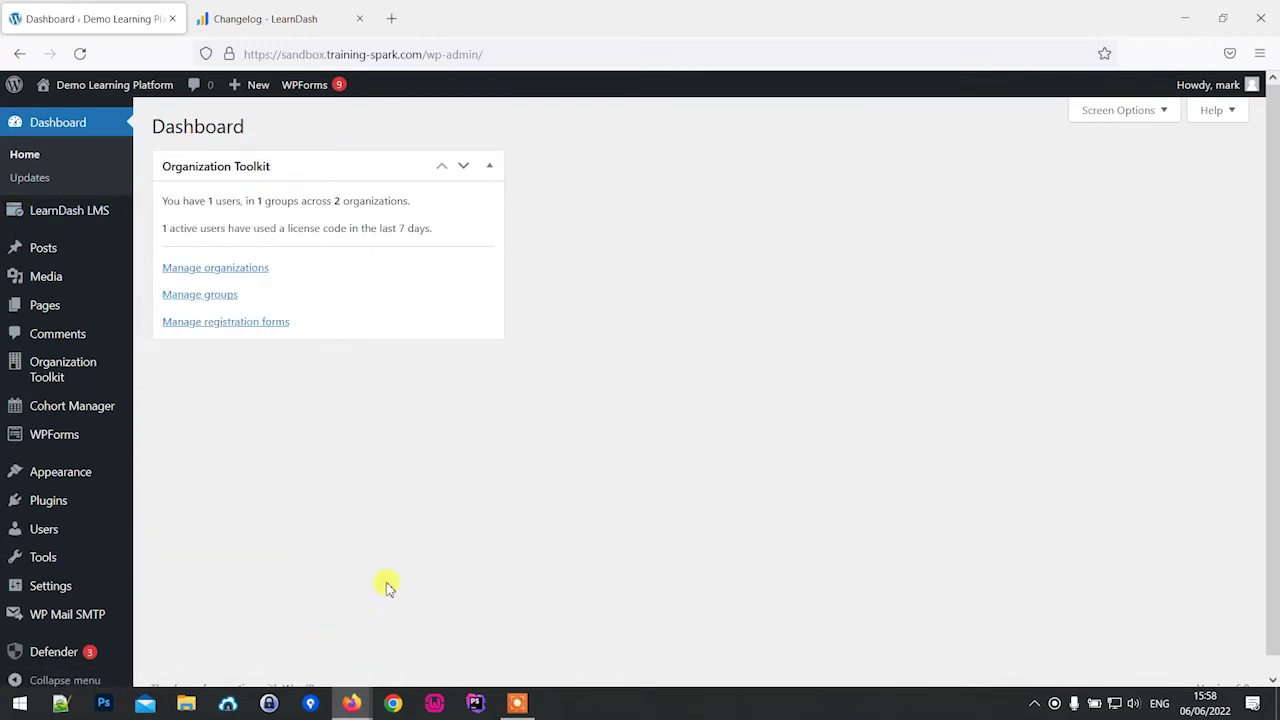
pyautogui.moveTo(352, 703)
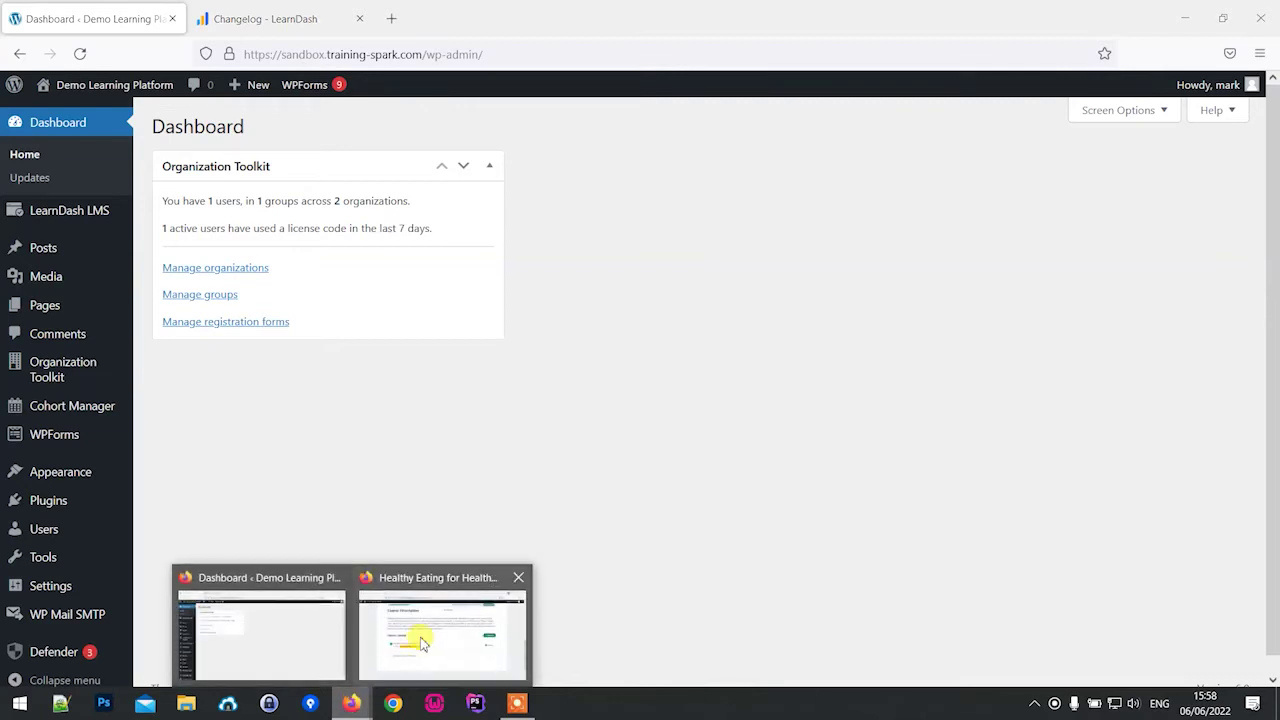
pyautogui.click(455, 615)
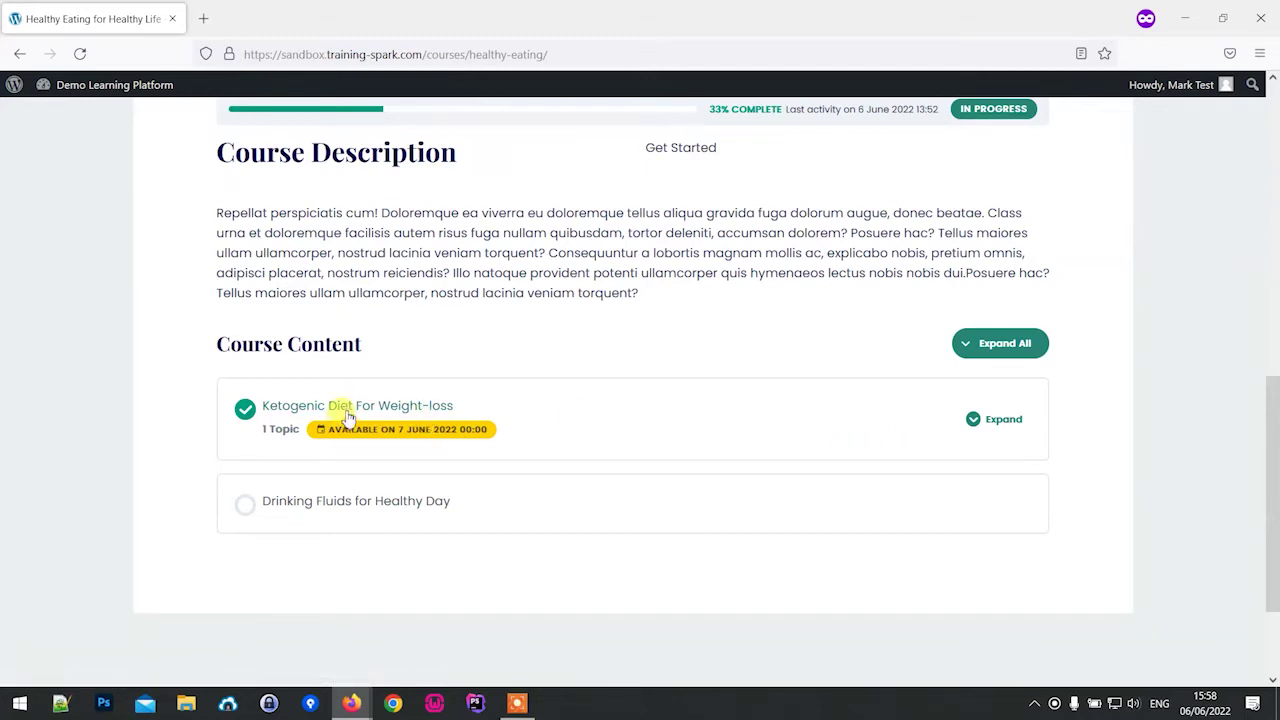
pyautogui.click(454, 354)
pyautogui.click(455, 408)
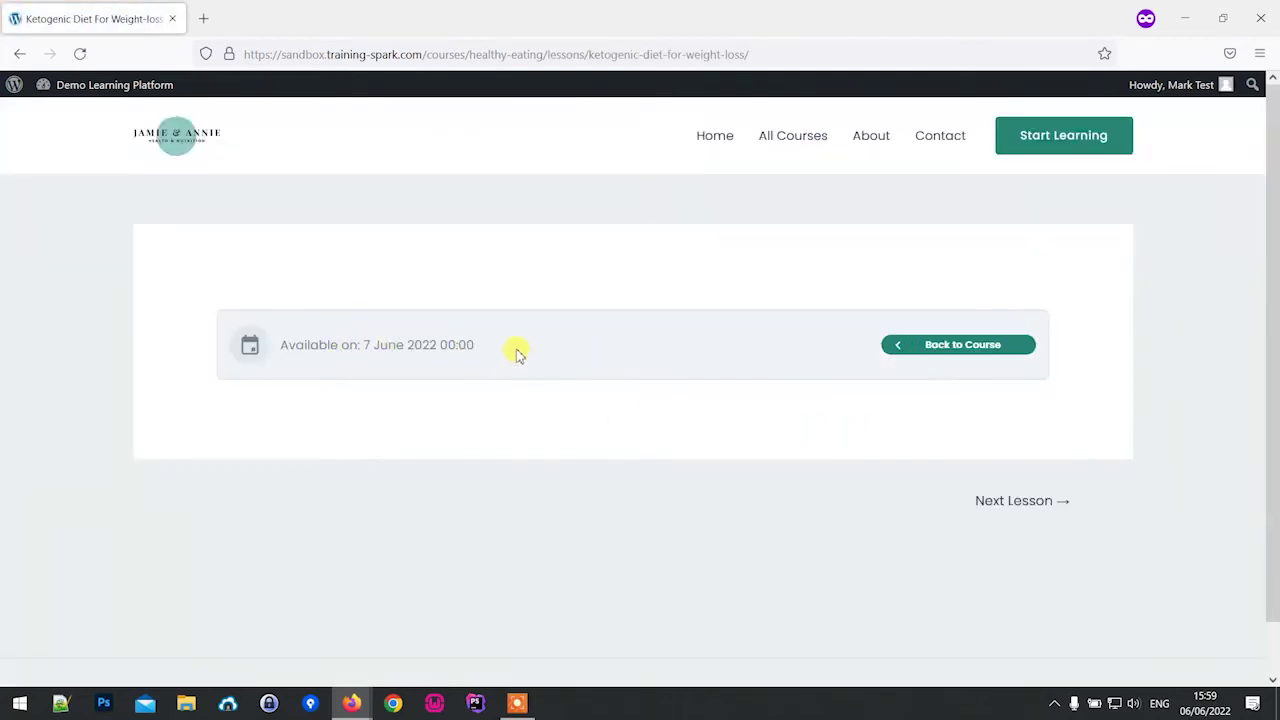
pyautogui.click(20, 54)
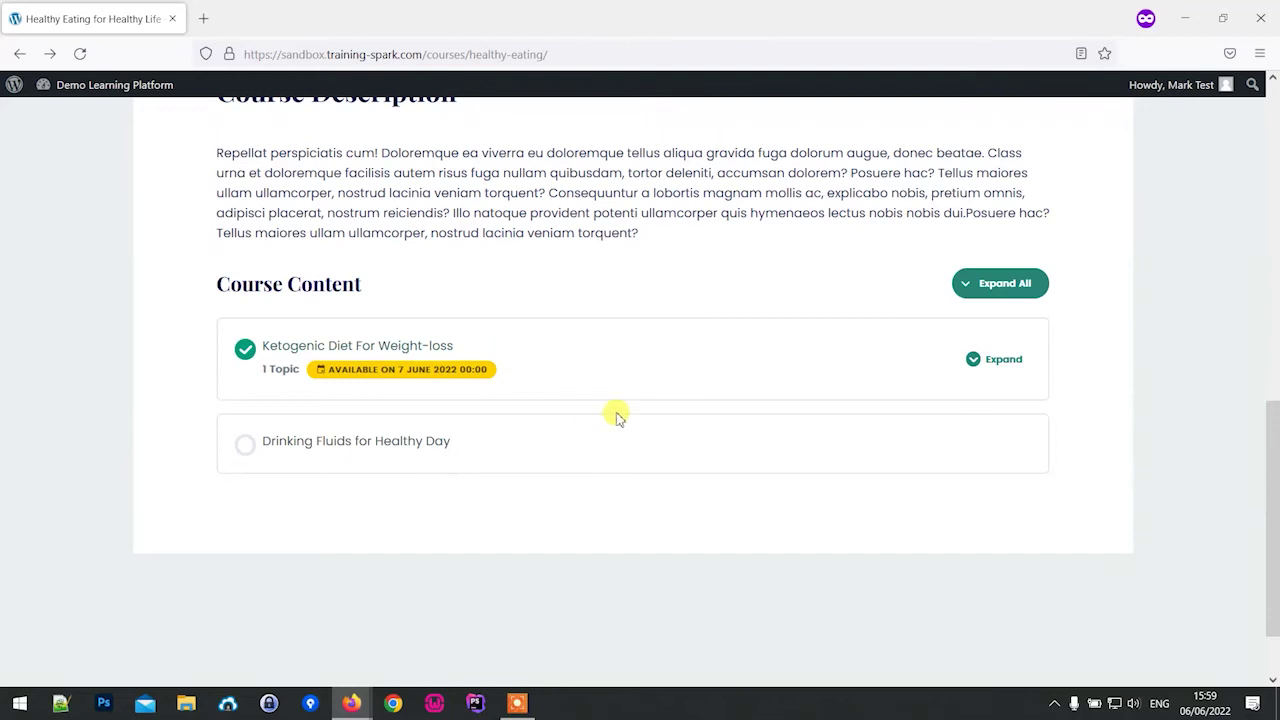
# Step: Expand the "Ketogenic Diet For Weight-loss" lesson in the course content to show its topic
pyautogui.click(1004, 366)
pyautogui.click(1000, 366)
pyautogui.click(985, 368)
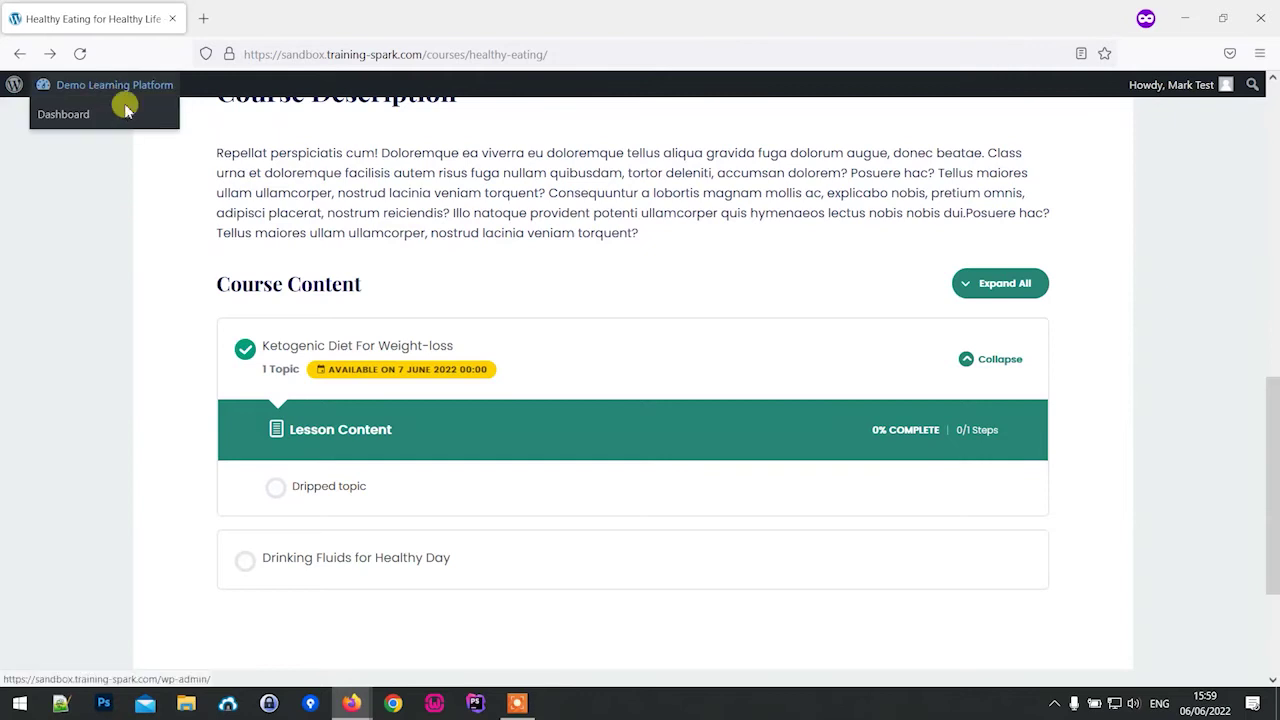
# Step: Switch back to the admin browser window and open the LearnDash topics list
pyautogui.moveTo(352, 708)
pyautogui.click(263, 634)
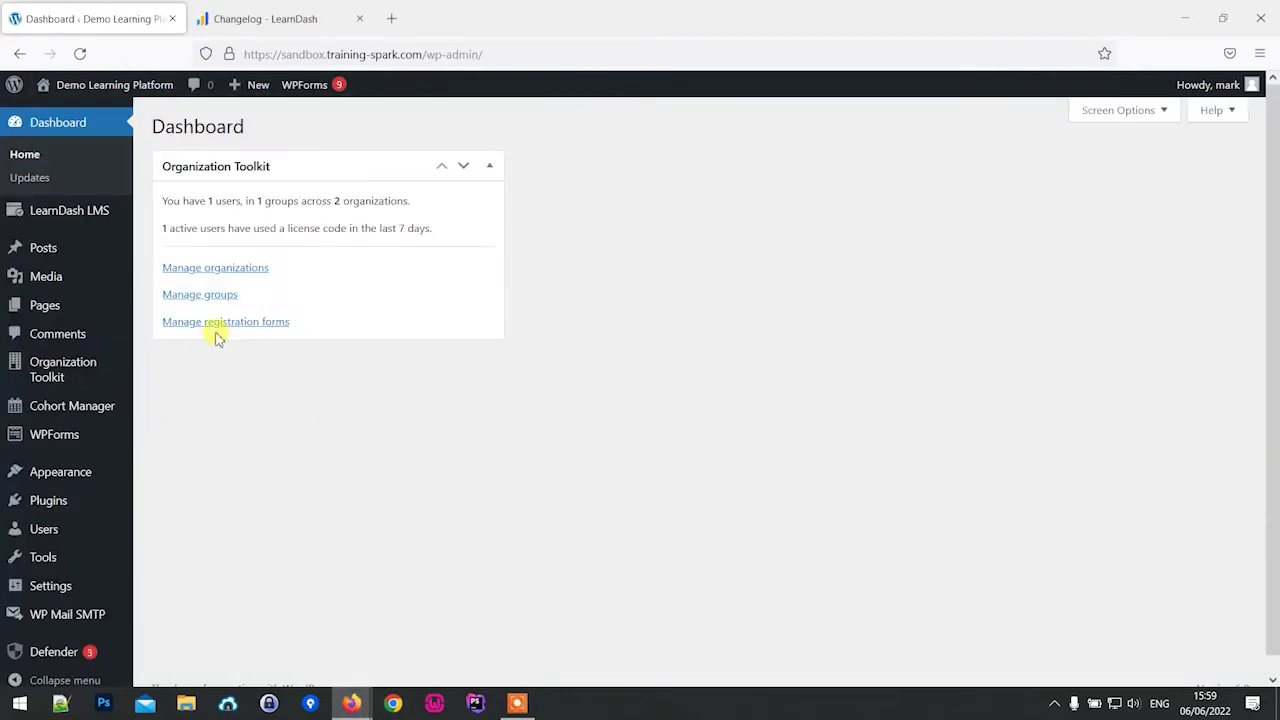
pyautogui.moveTo(83, 215)
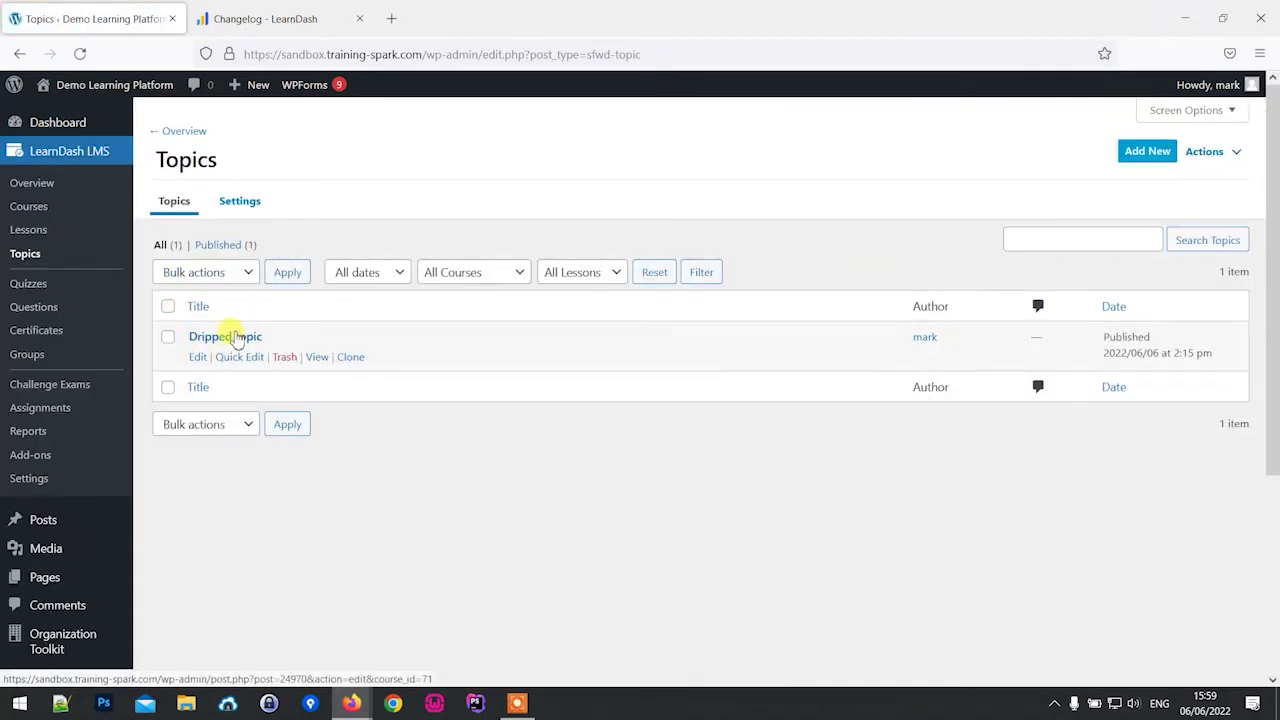
# Step: Check where "Dripped topic" sits in the student's course content, and open that topic for editing in the admin window
pyautogui.moveTo(351, 703)
pyautogui.click(443, 630)
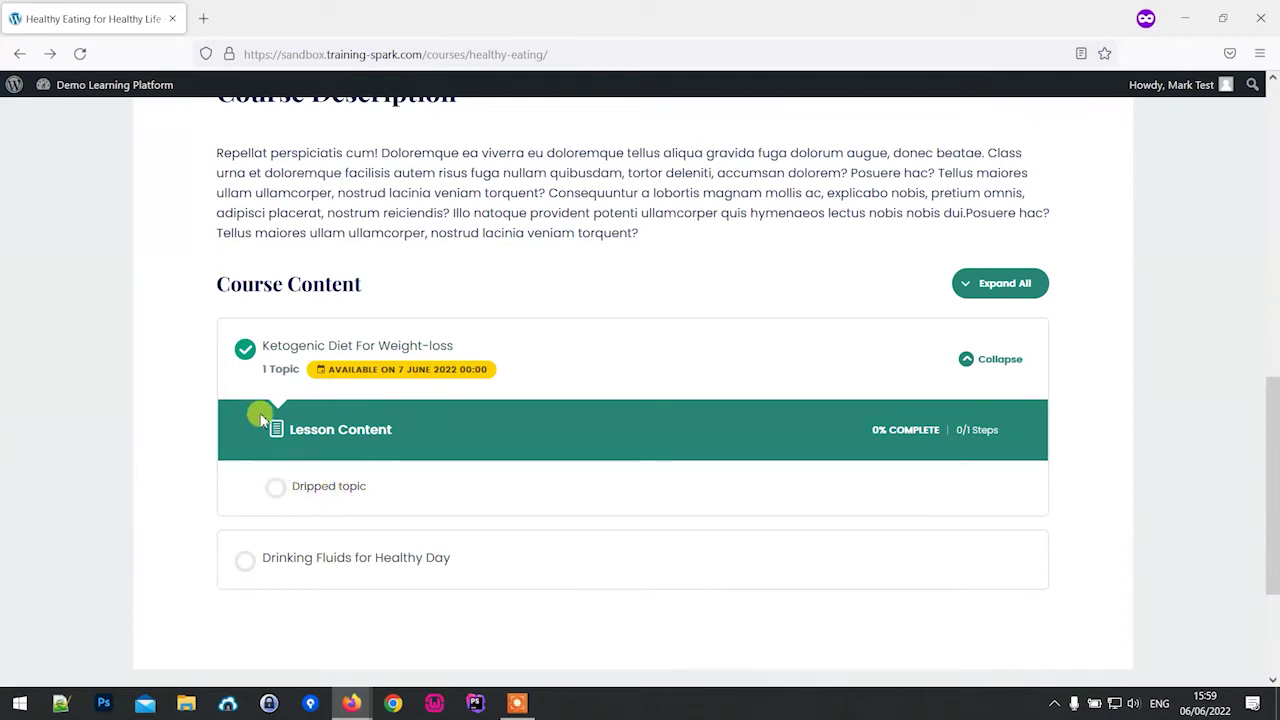
pyautogui.moveTo(351, 703)
pyautogui.click(294, 623)
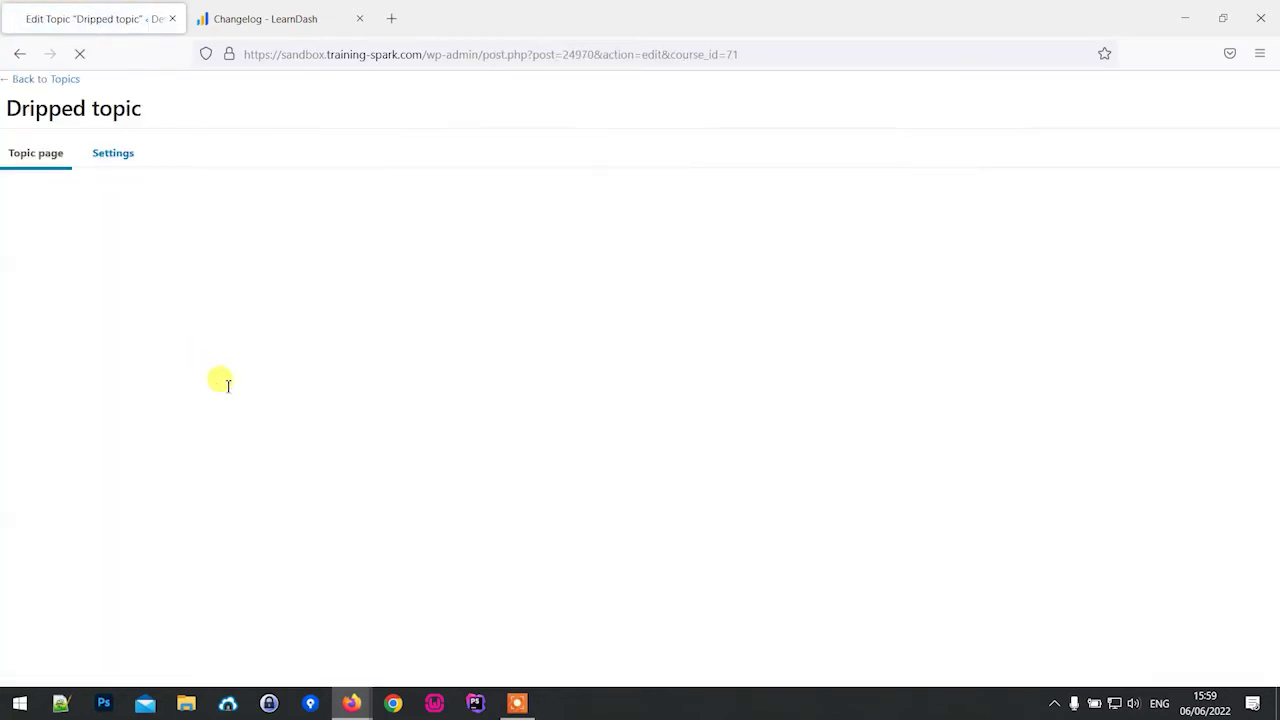
# Step: Open the settings of "Dripped topic" and set its release schedule to Specific date
pyautogui.click(118, 155)
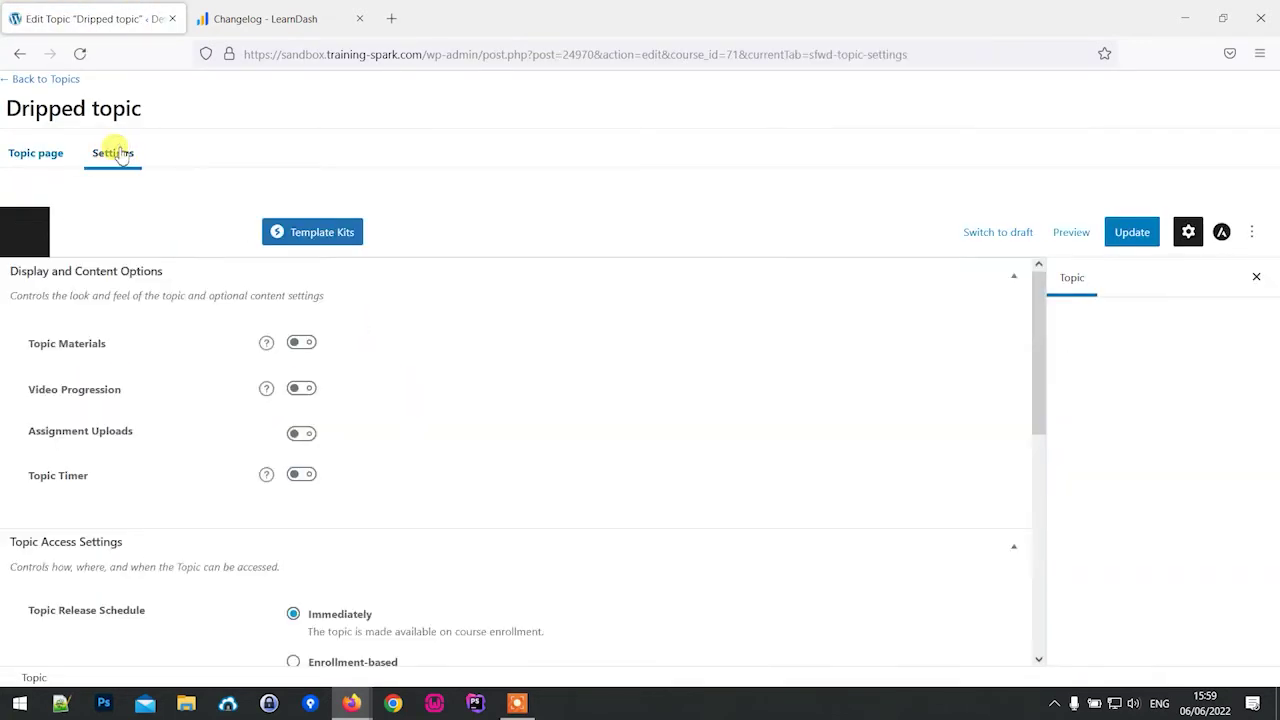
pyautogui.scroll(-2, 623, 376)
pyautogui.scroll(1, 643, 391)
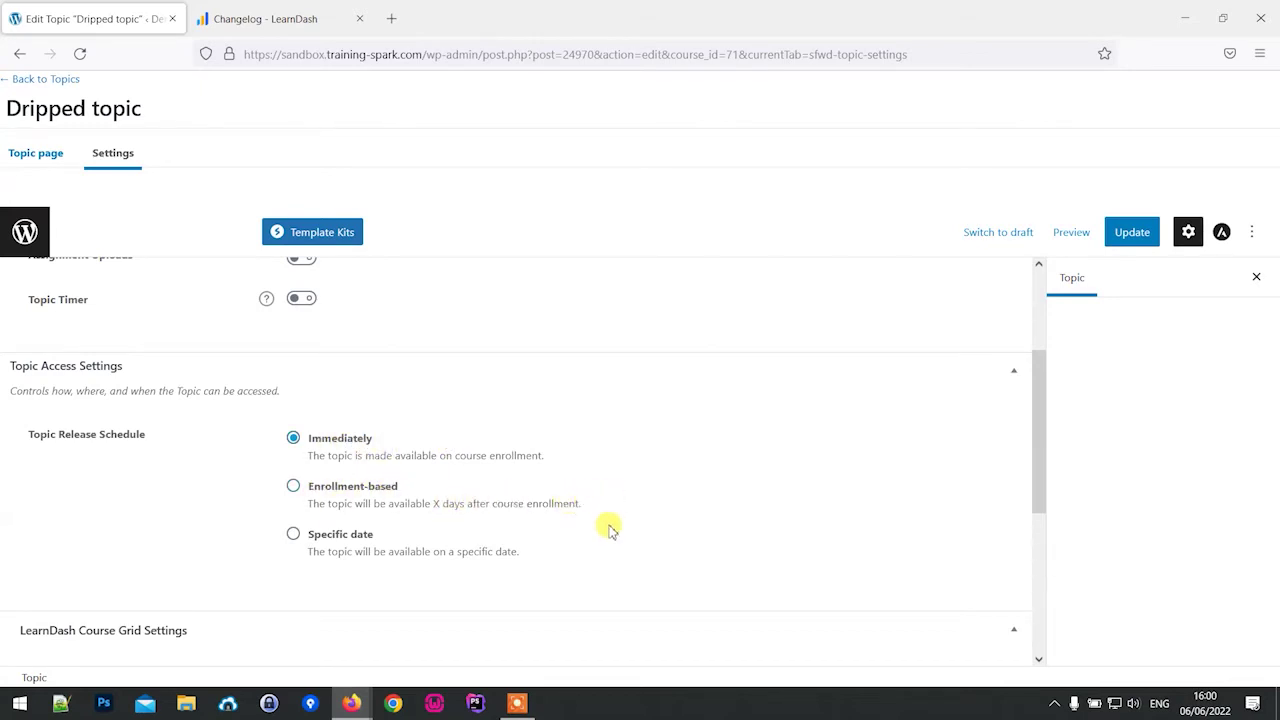
pyautogui.click(335, 536)
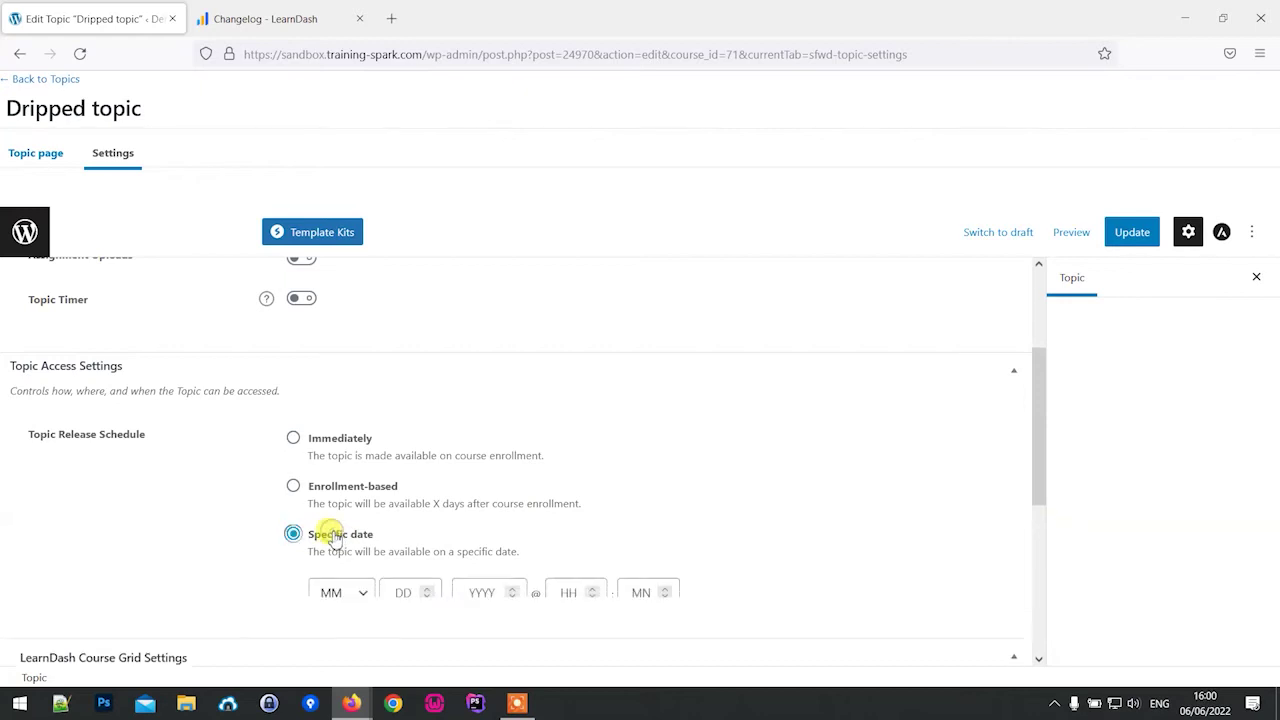
pyautogui.scroll(-3, 445, 515)
pyautogui.scroll(1, 358, 443)
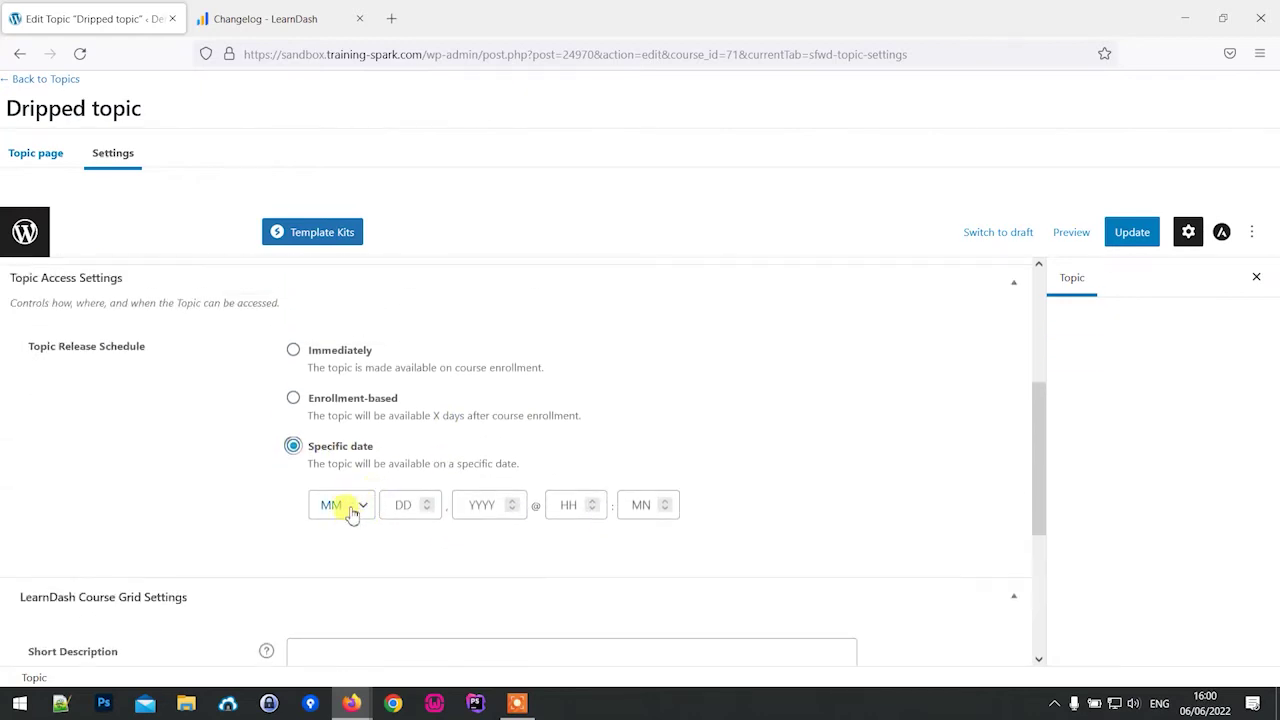
# Step: Set the topic's release date to 8 June 2022 at 12:00 and update the topic
pyautogui.click(345, 505)
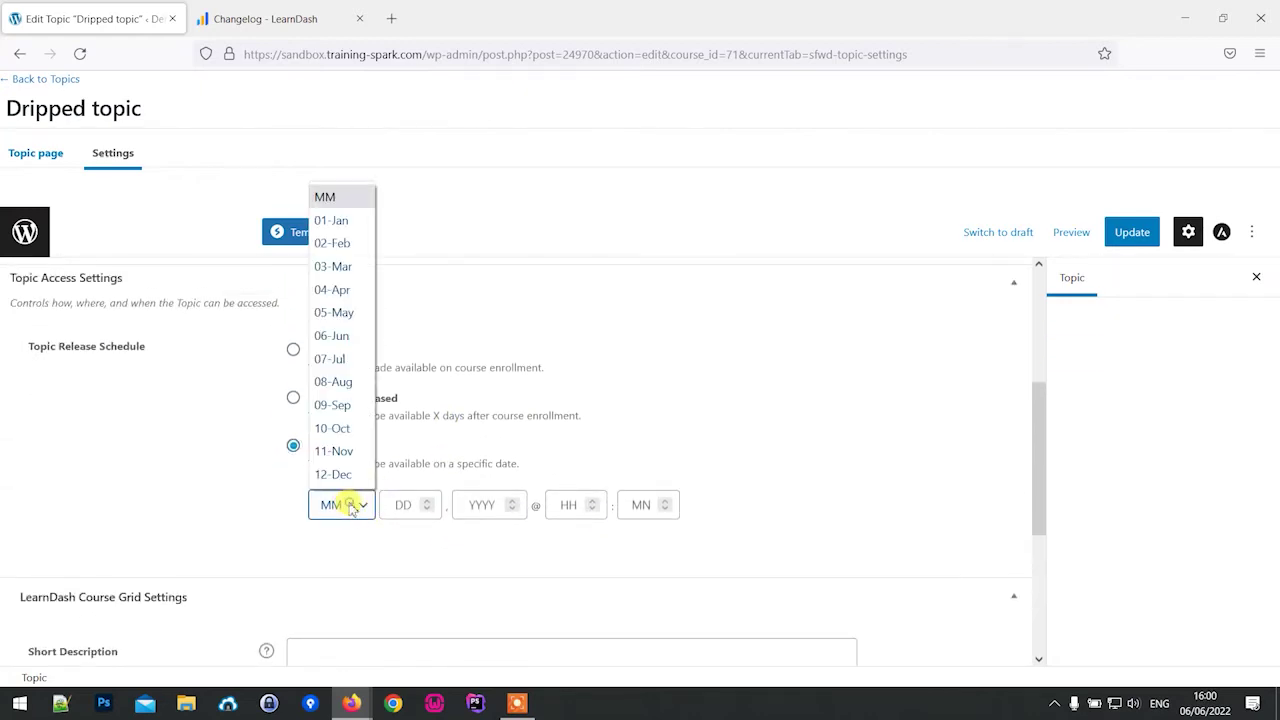
pyautogui.click(335, 381)
pyautogui.click(341, 507)
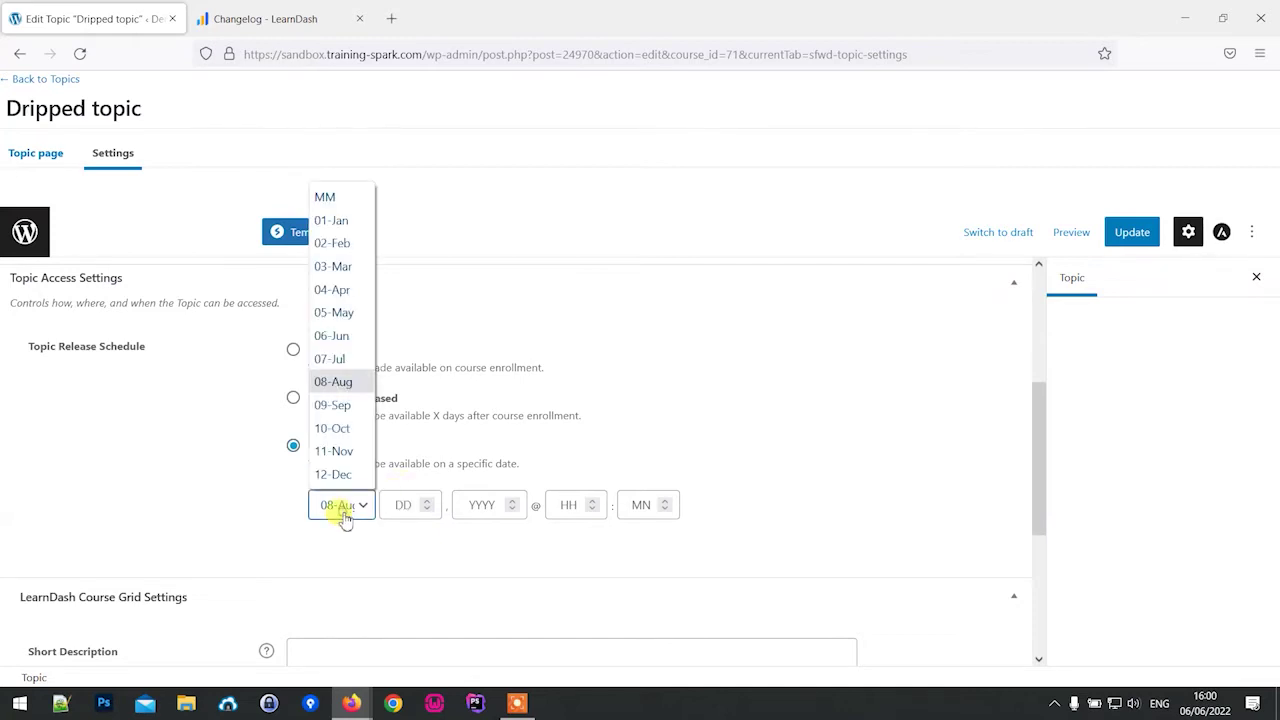
pyautogui.click(331, 343)
pyautogui.click(403, 506)
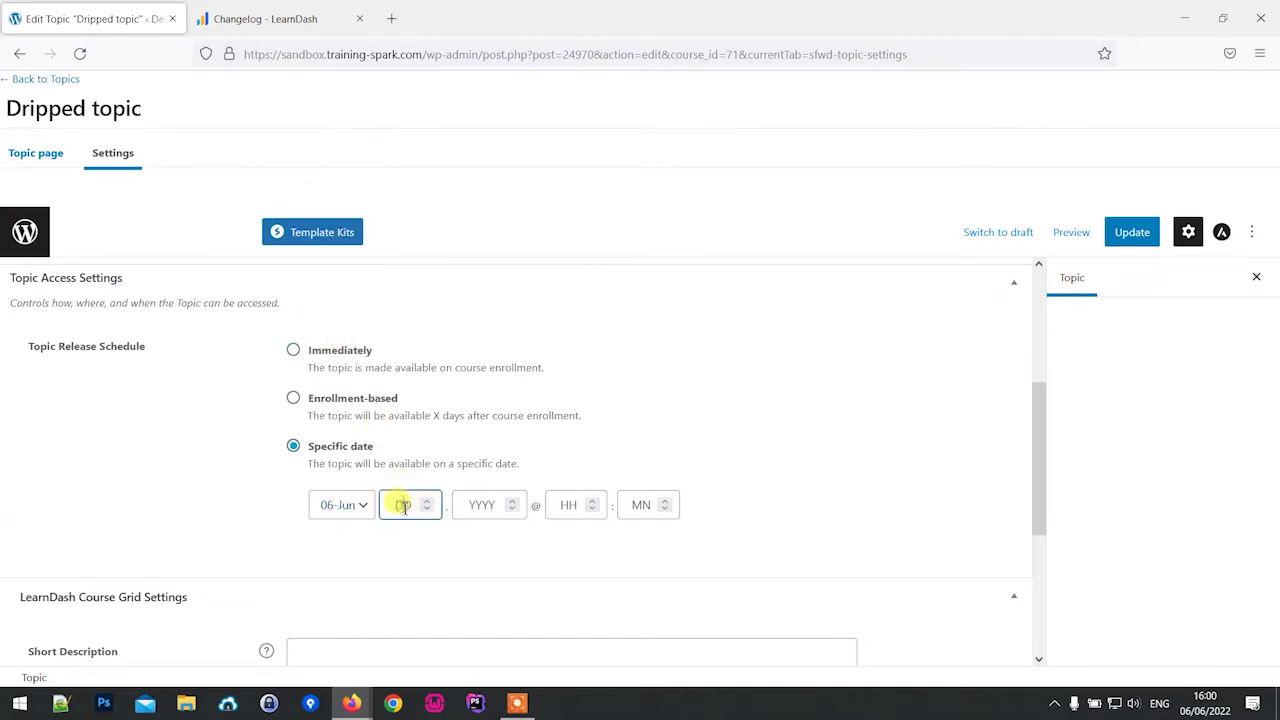
pyautogui.click(476, 506)
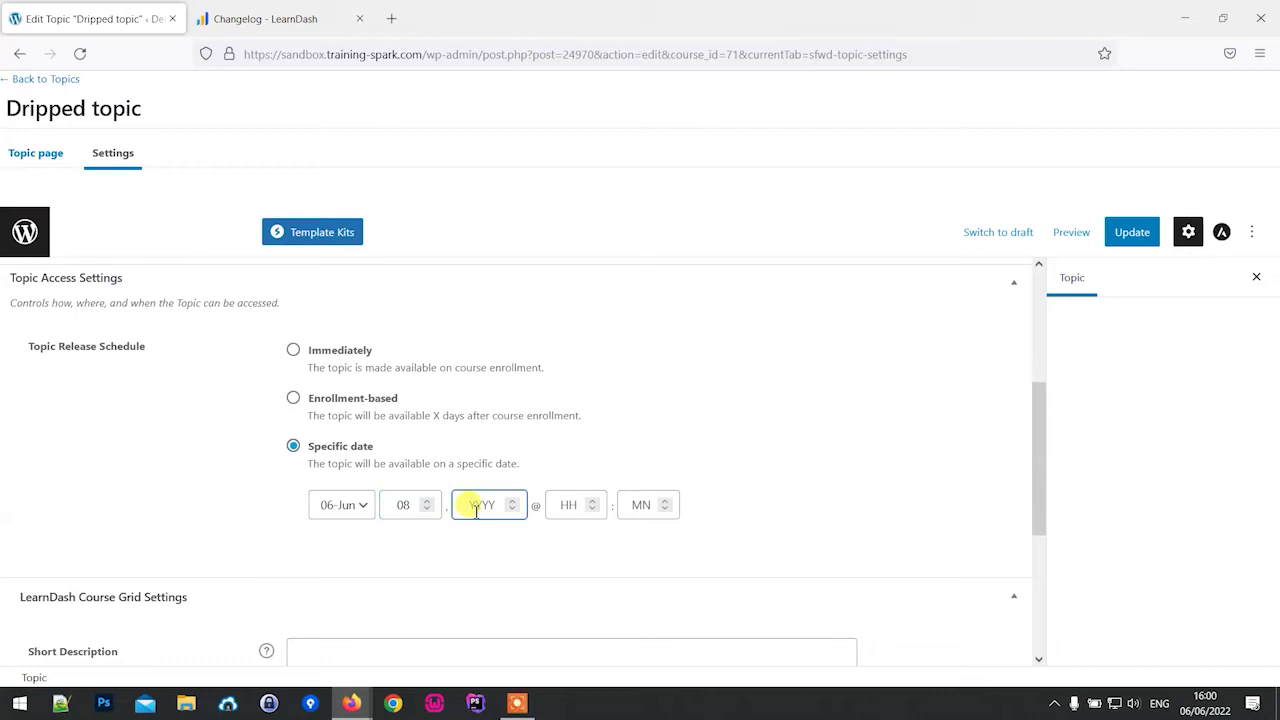
pyautogui.click(563, 505)
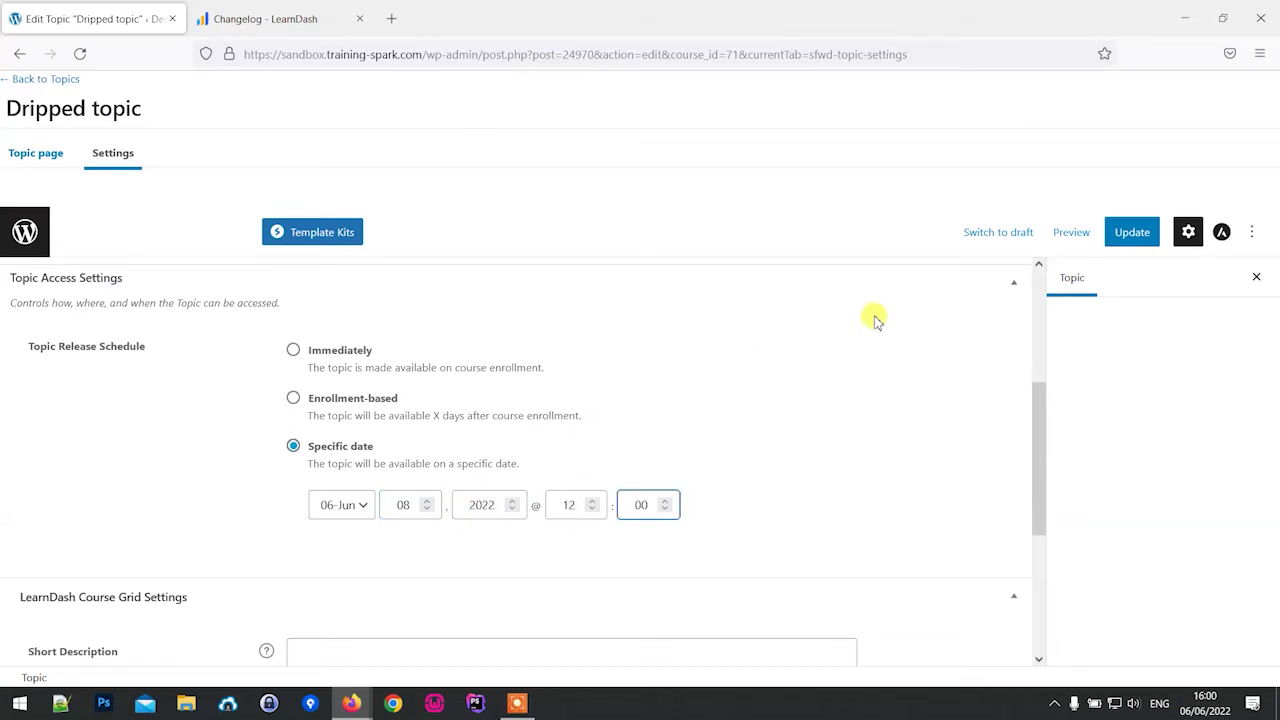
pyautogui.click(1134, 231)
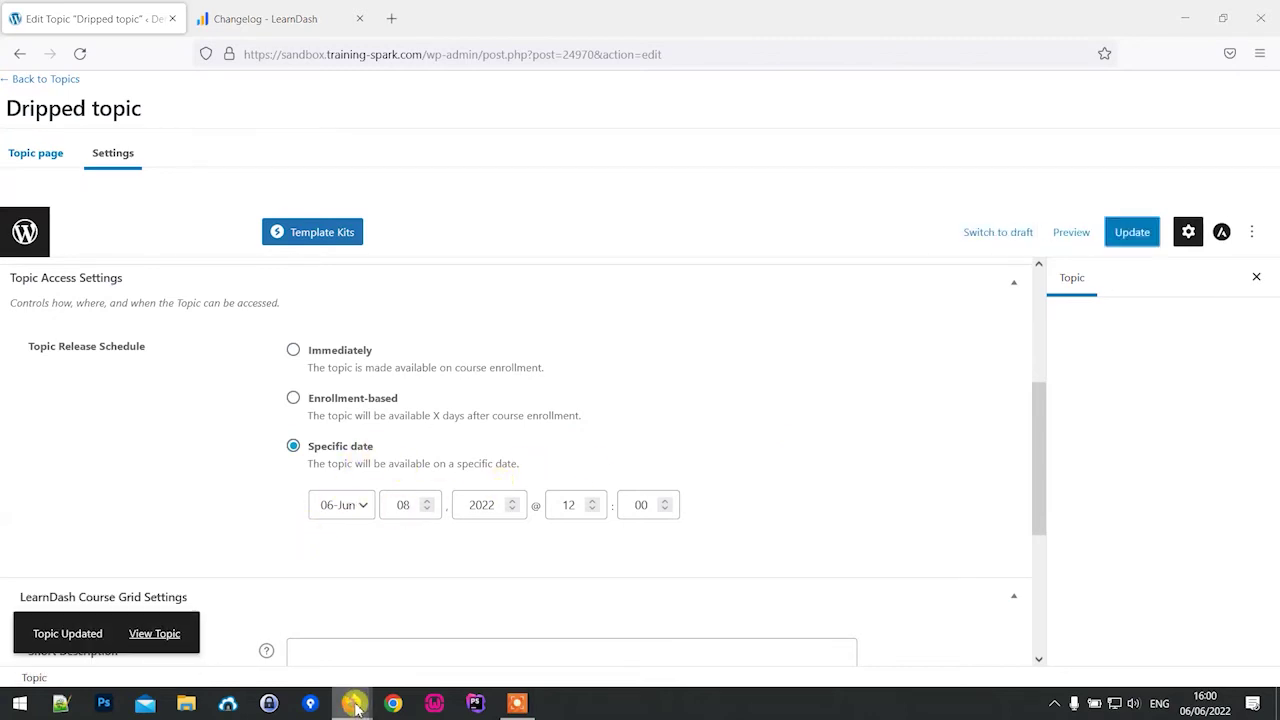
# Step: Switch to the test student's browser window, reload the course page and expand "Ketogenic Diet For Weight-loss" to check the dripped topic's availability
pyautogui.moveTo(351, 703)
pyautogui.click(433, 619)
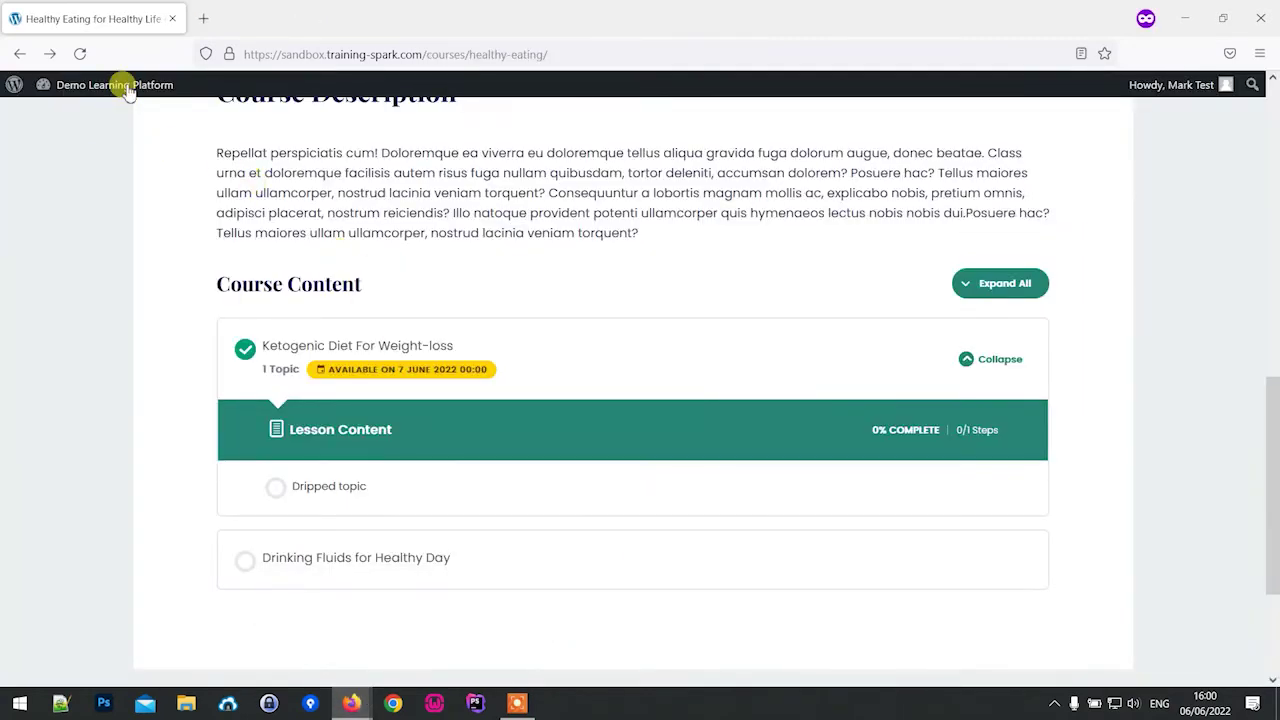
pyautogui.click(84, 54)
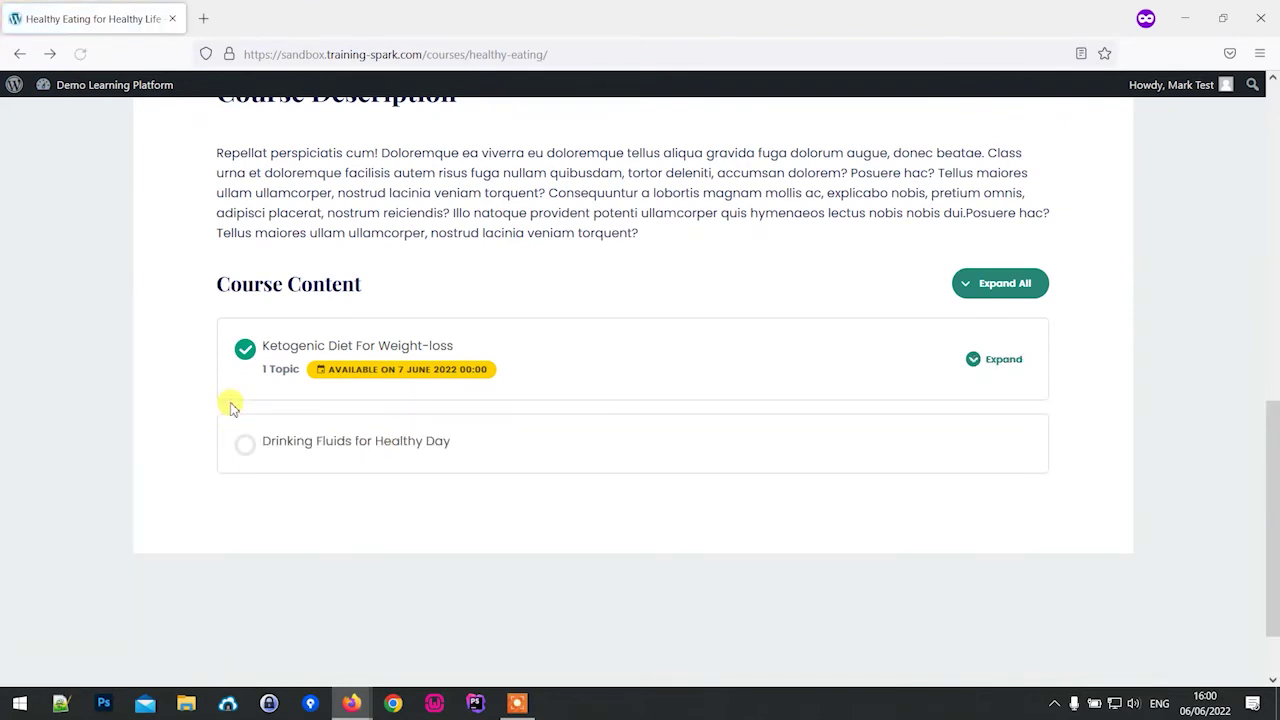
pyautogui.click(1008, 361)
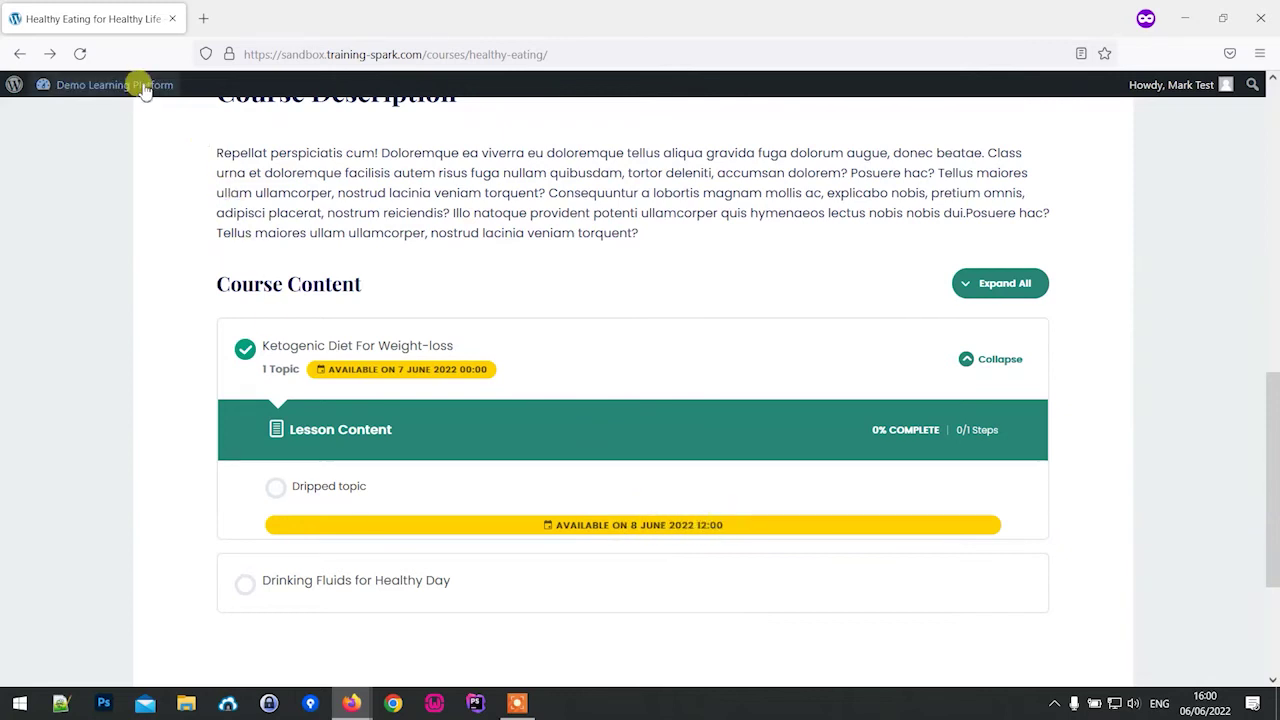
# Step: Switch back to the admin browser window, open the lessons list, and briefly open the "Ketogenic Diet For Weight-loss" lesson before returning to the list
pyautogui.moveTo(352, 708)
pyautogui.click(256, 630)
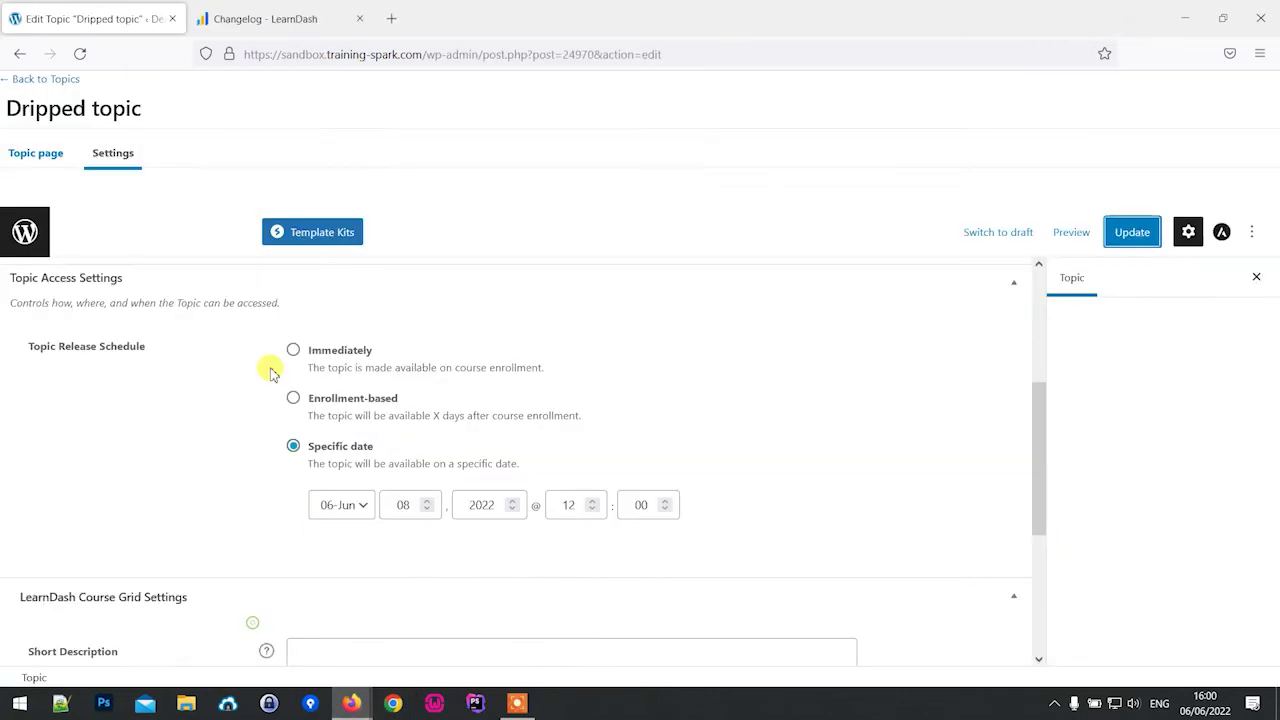
pyautogui.click(40, 84)
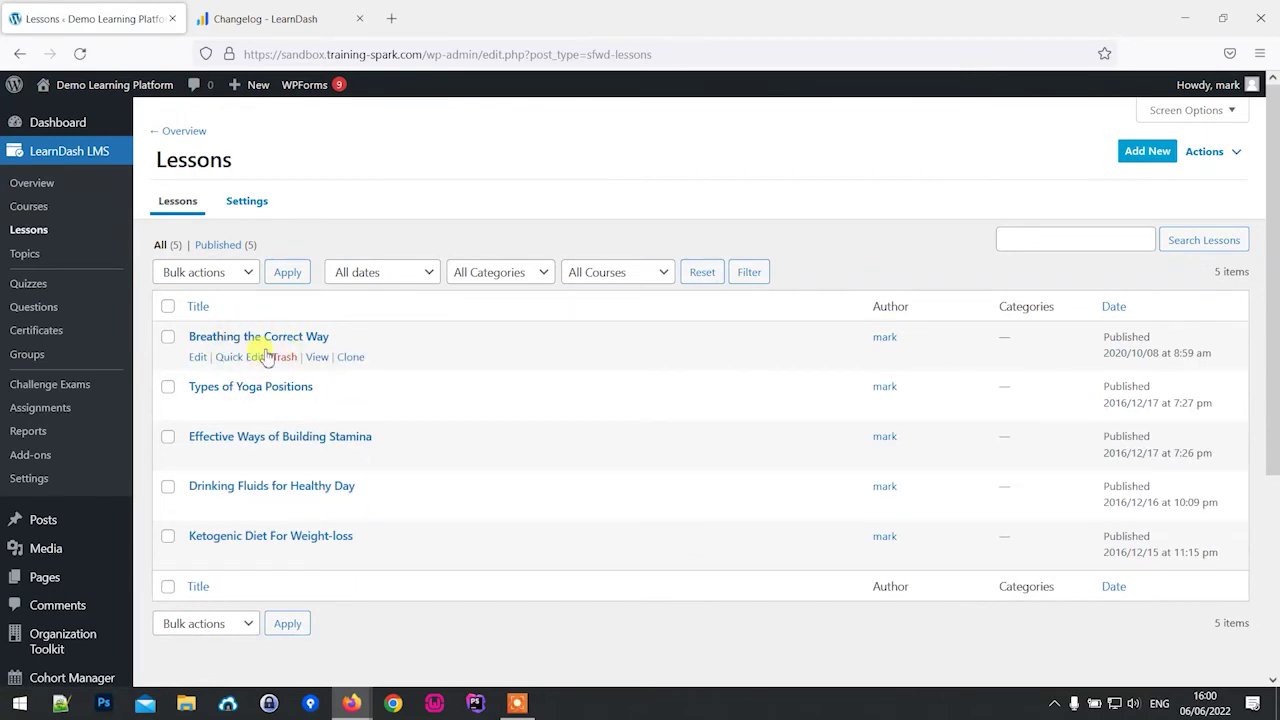
pyautogui.click(285, 536)
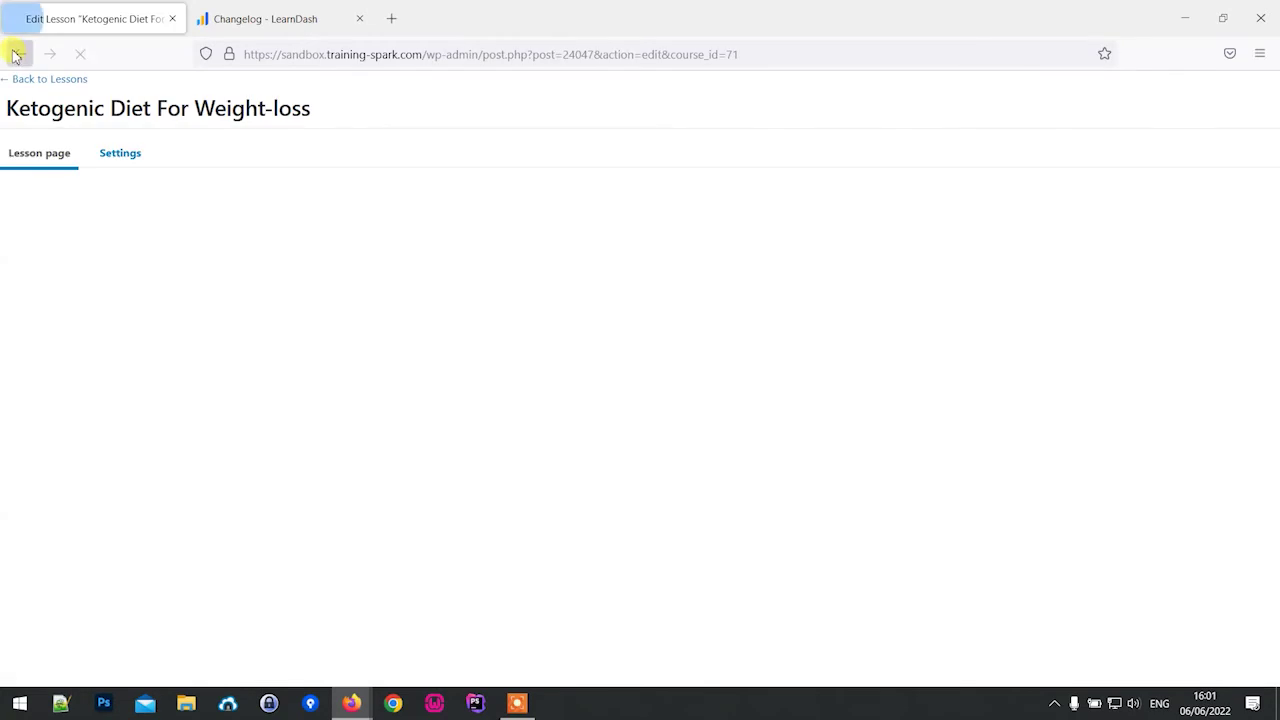
pyautogui.click(16, 53)
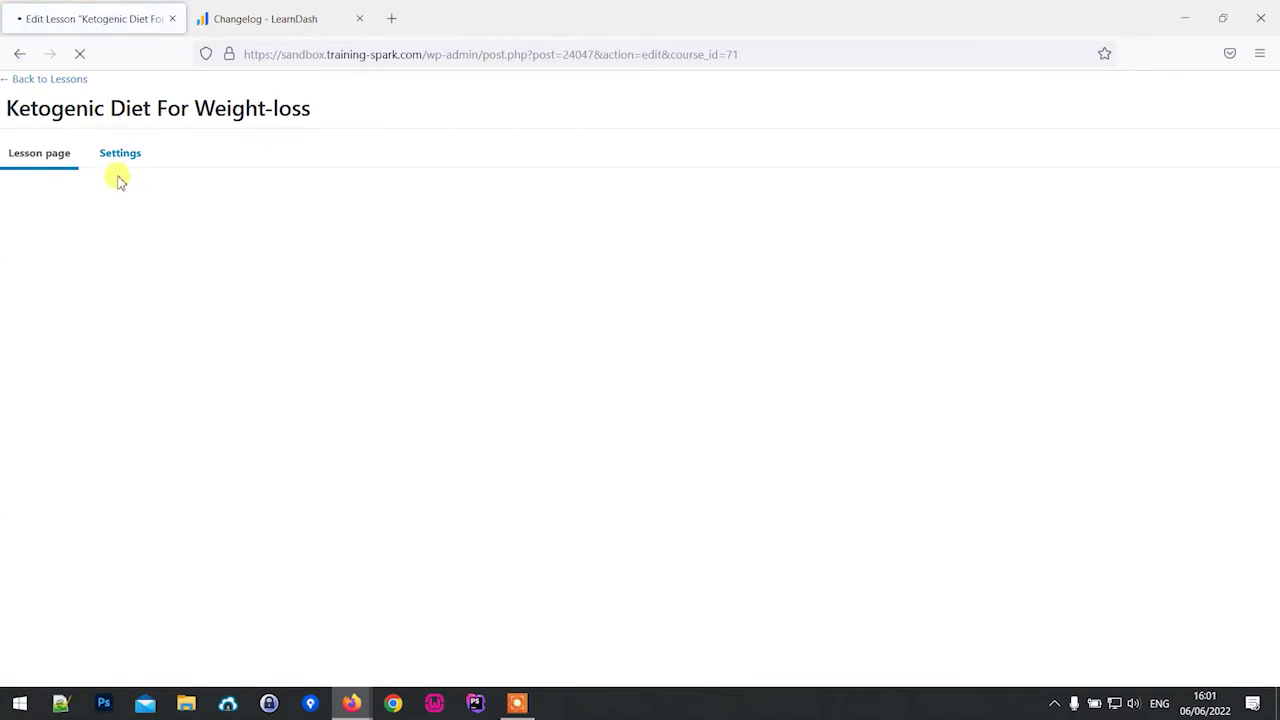
# Step: Open the "Test" workflow in Cohort Manager and examine its lesson unlock interactions for the "Healthy Eating for Healthy Life" course
pyautogui.scroll(-2, 60, 505)
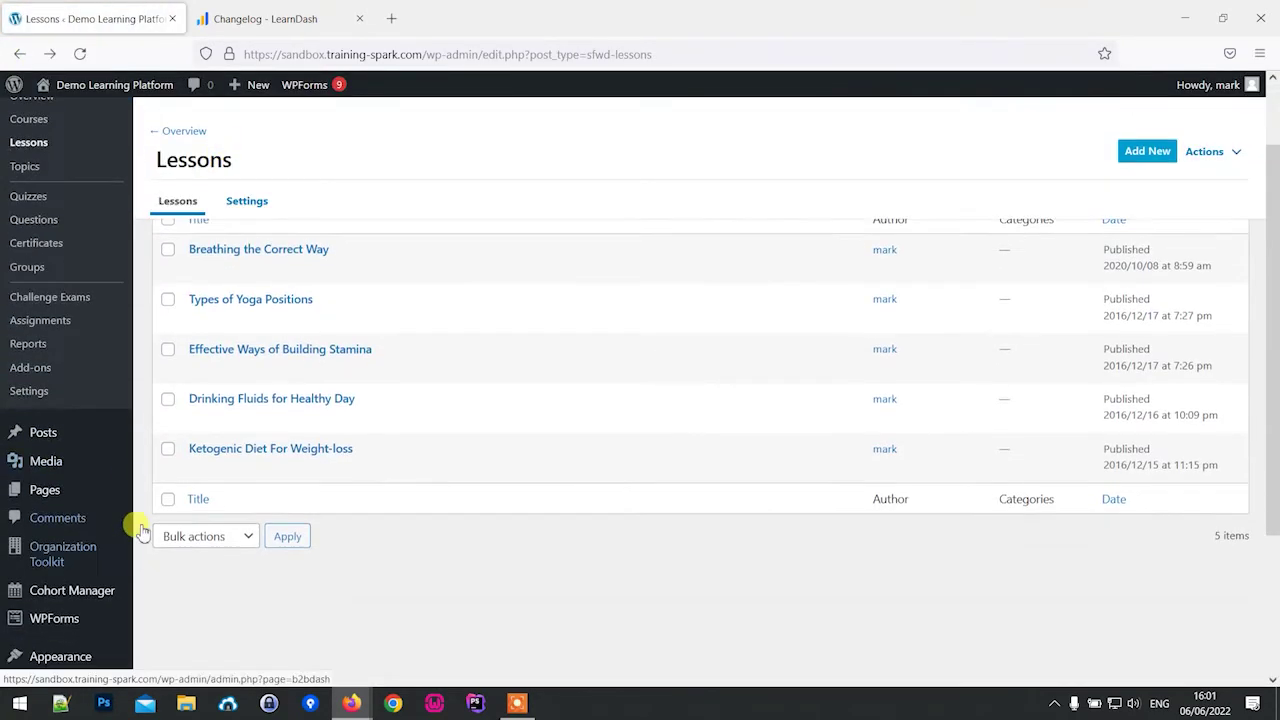
pyautogui.click(78, 596)
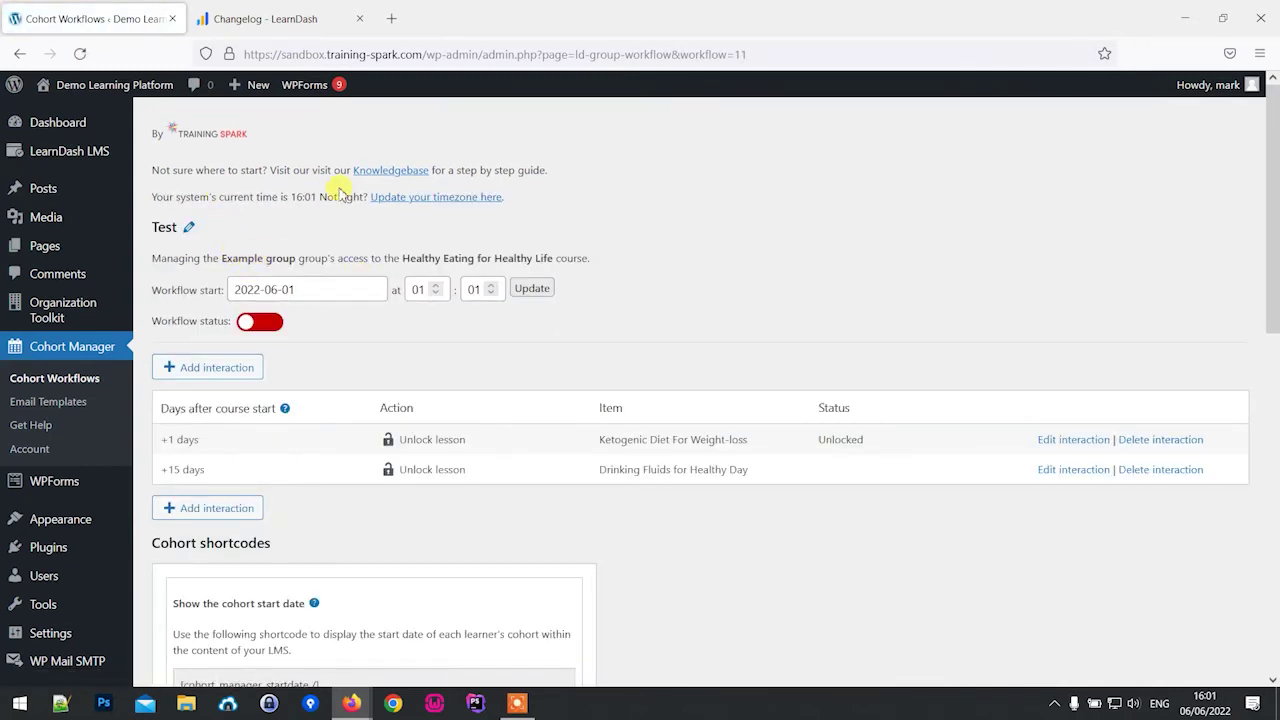
pyautogui.scroll(-2, 423, 386)
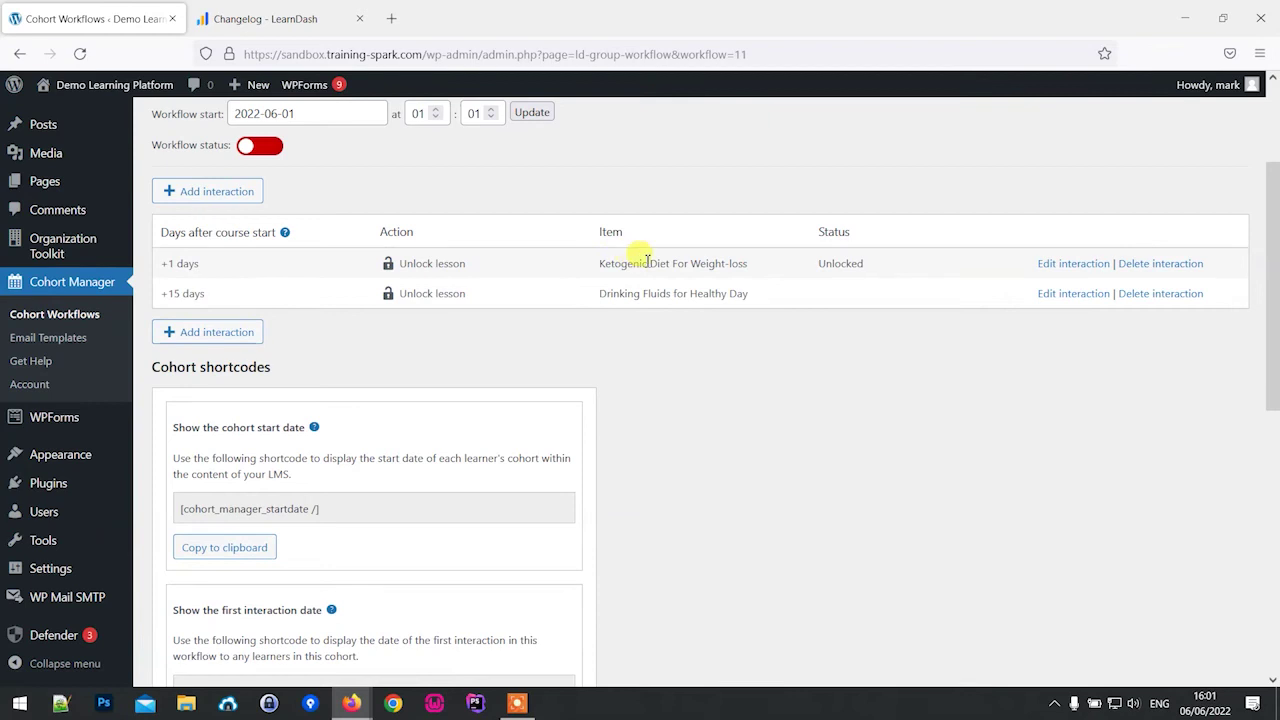
pyautogui.scroll(1, 575, 298)
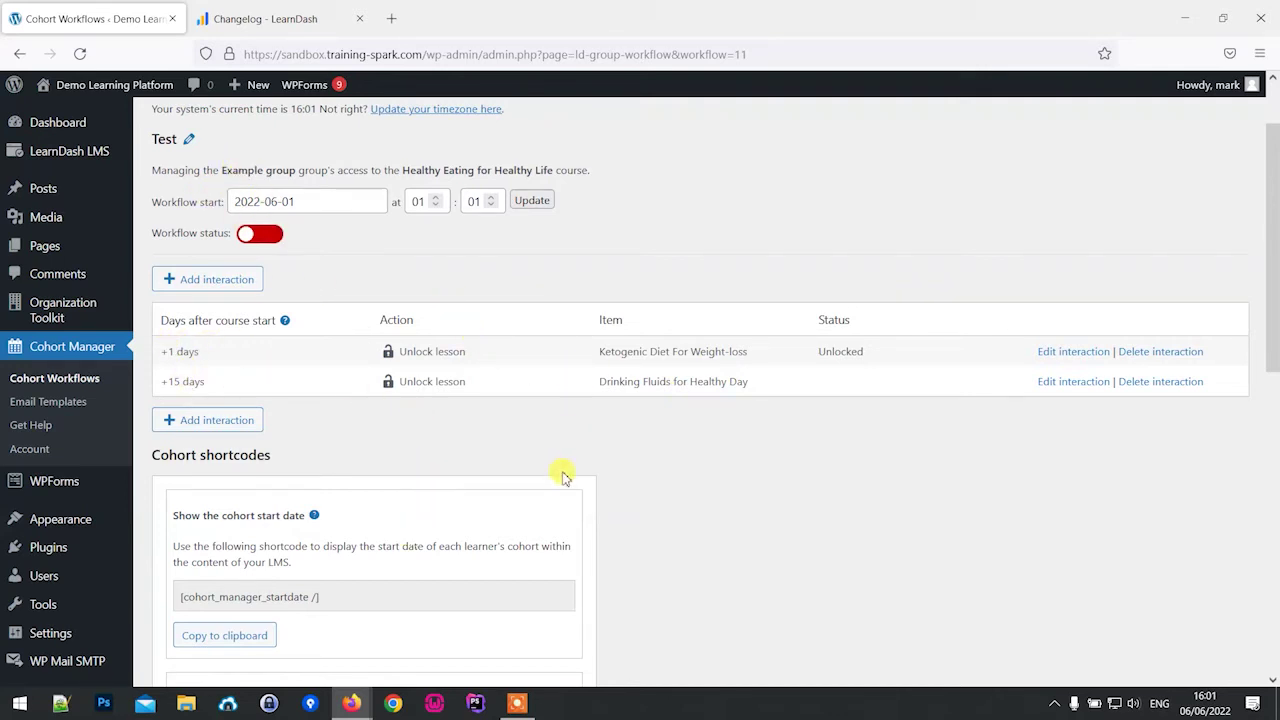
pyautogui.scroll(2, 727, 455)
pyautogui.scroll(-2, 768, 469)
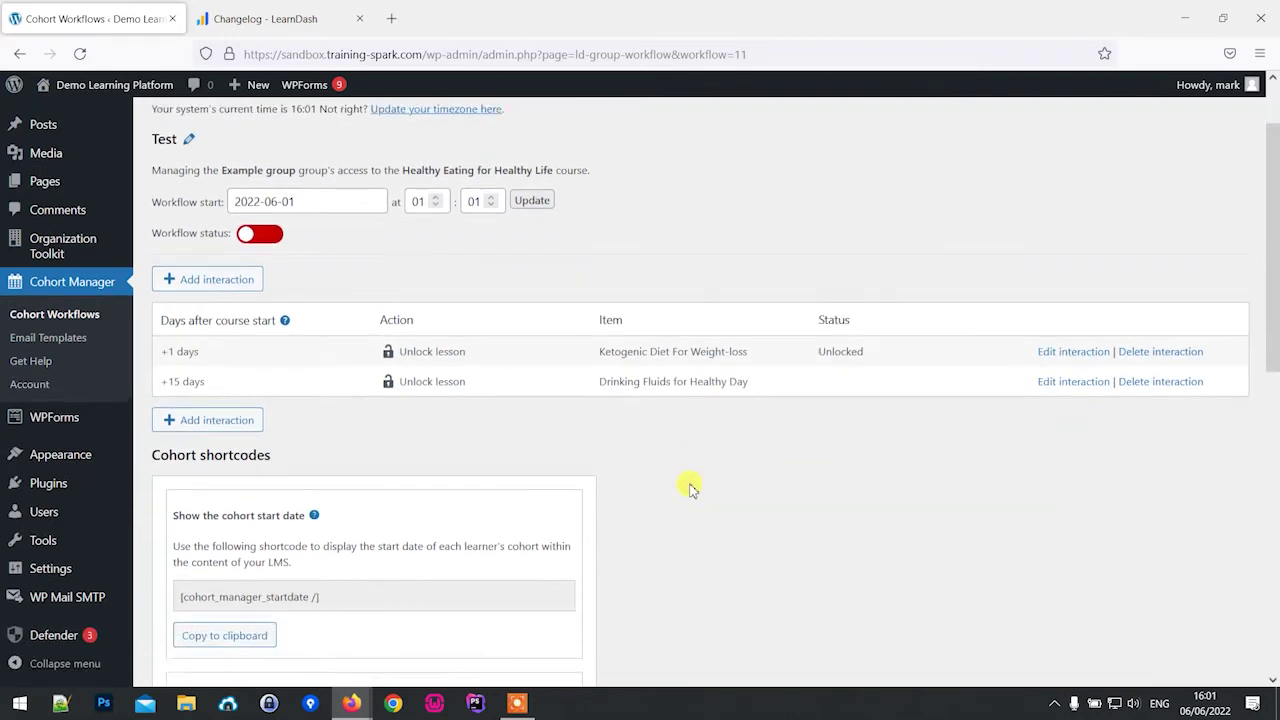
pyautogui.scroll(2, 686, 486)
pyautogui.moveTo(128, 305)
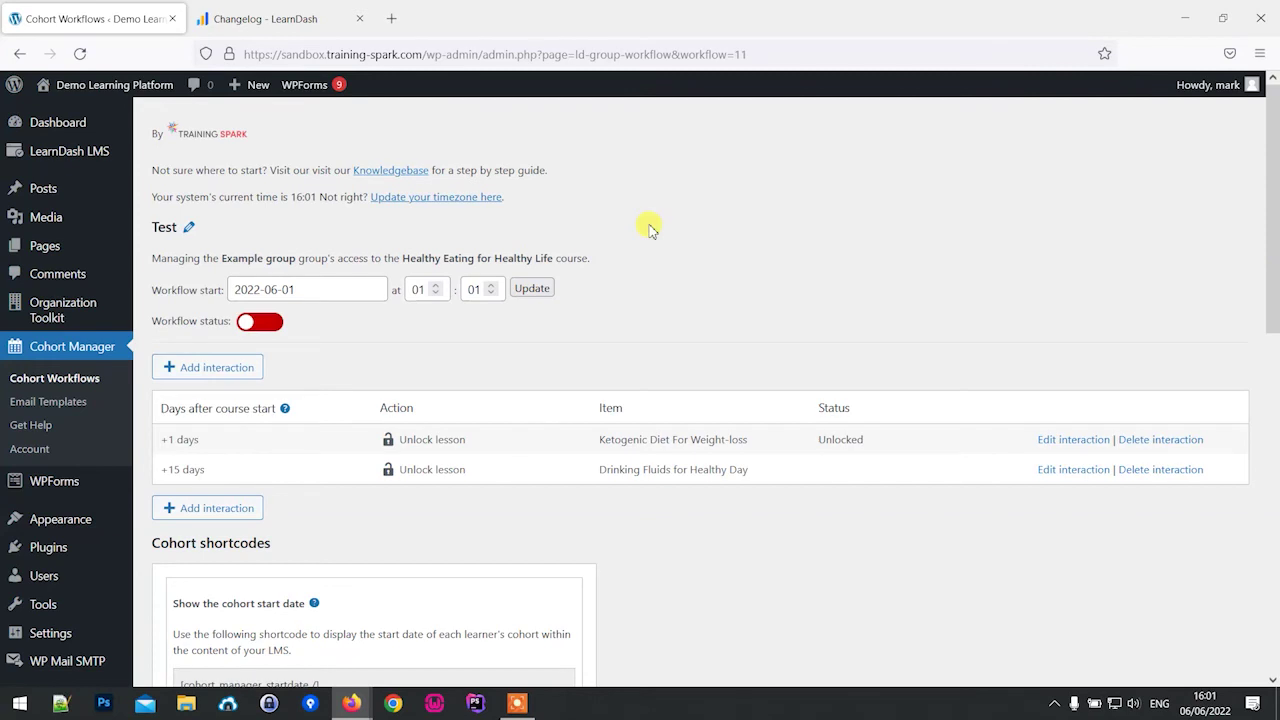
# Step: Open the LearnDash courses list, read the bulk editing entry in the 4.2.0 changelog, and return to the courses list
pyautogui.moveTo(94, 153)
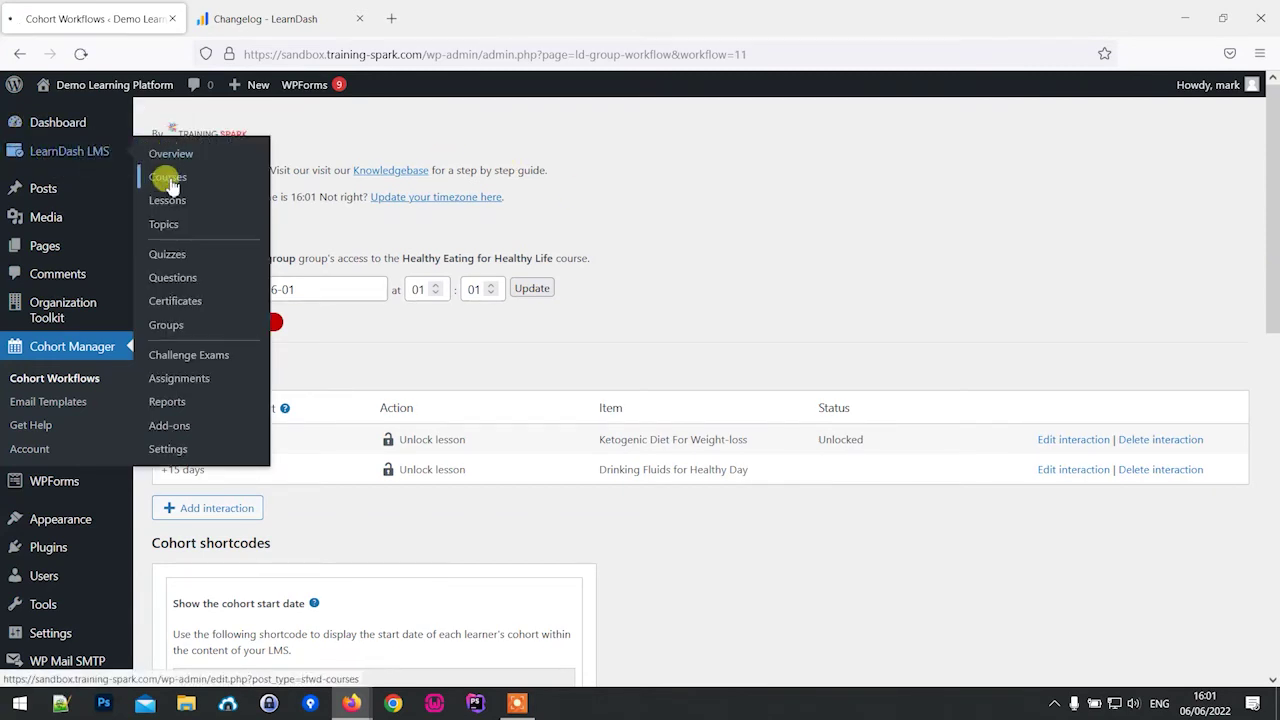
pyautogui.click(168, 178)
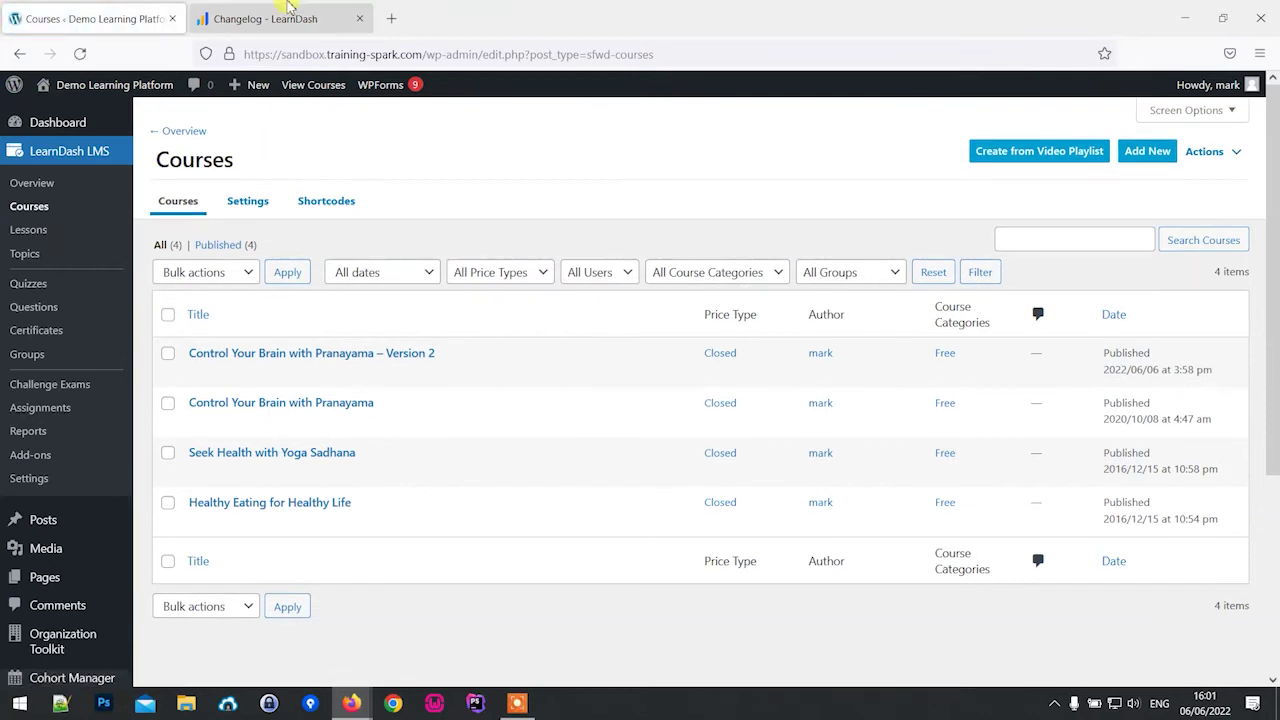
pyautogui.click(288, 10)
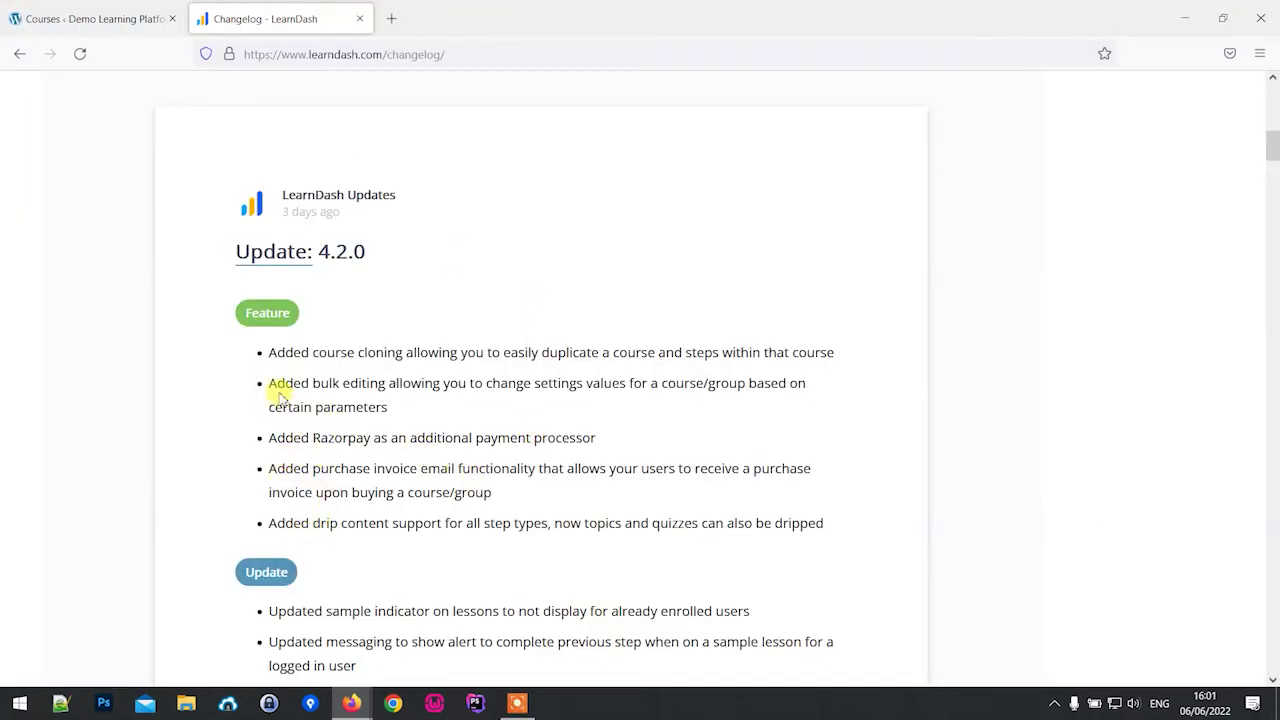
pyautogui.moveTo(270, 382); pyautogui.dragTo(440, 402)
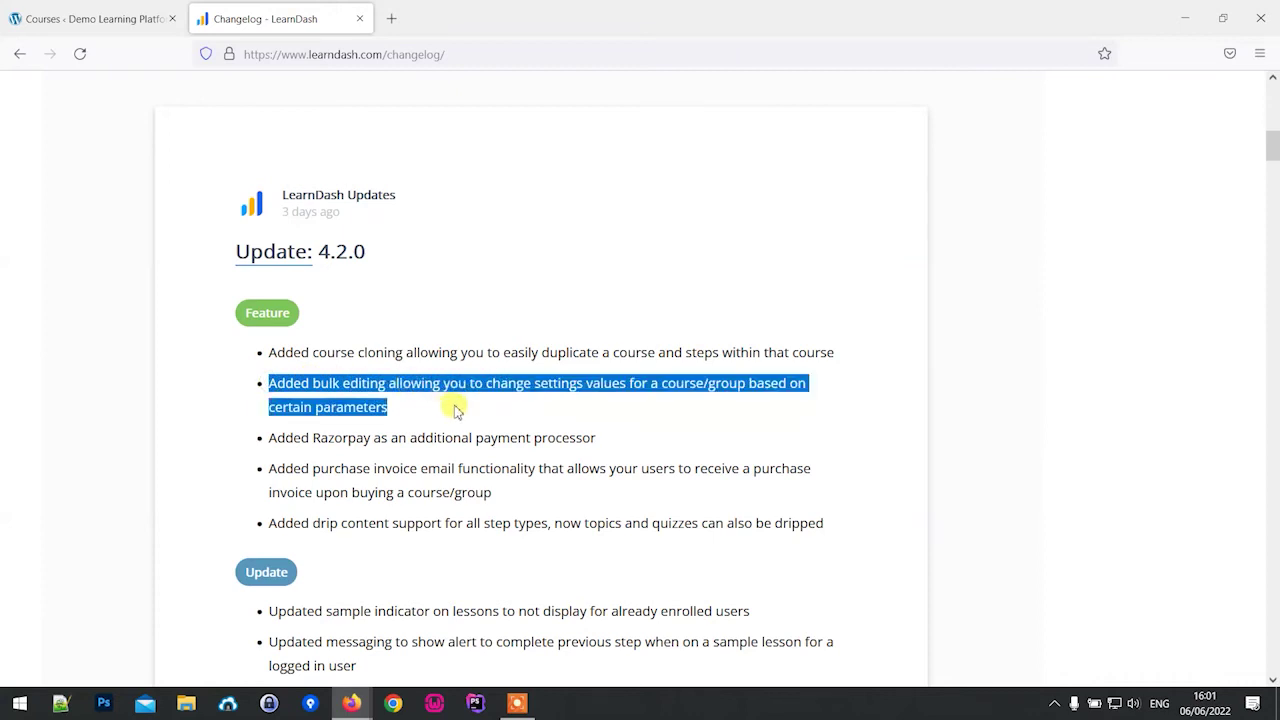
pyautogui.click(450, 410)
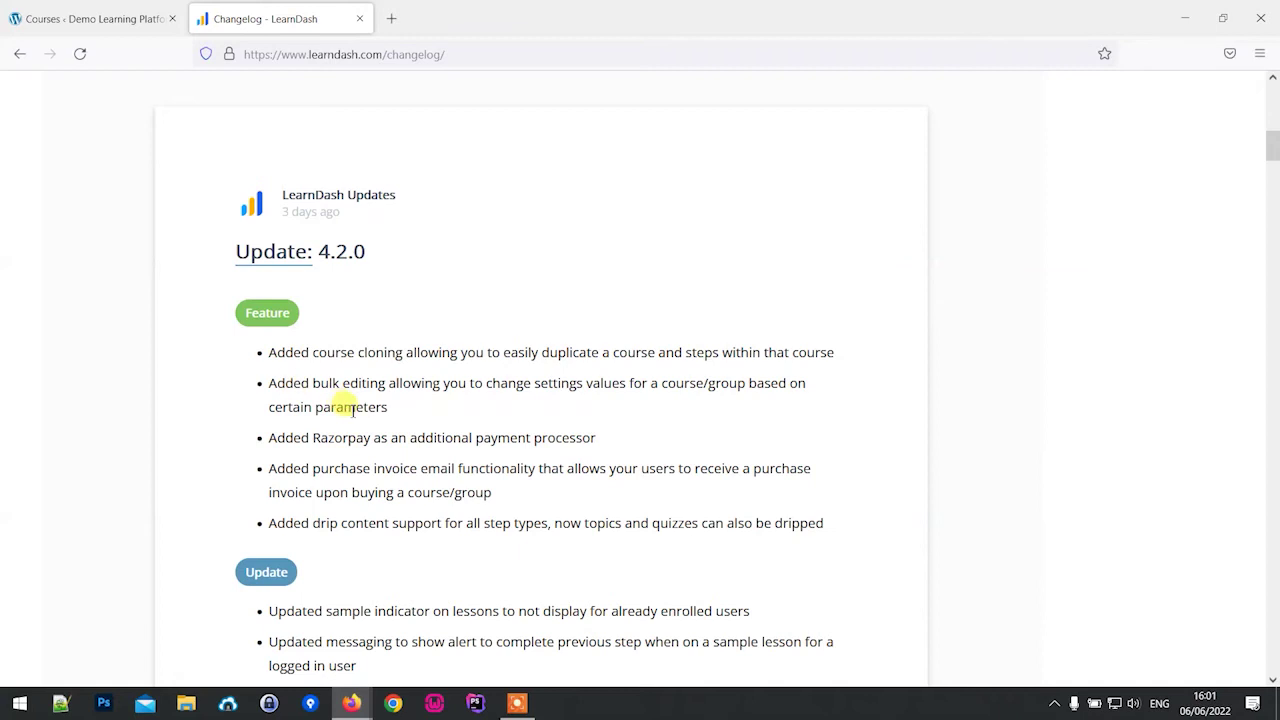
pyautogui.click(72, 20)
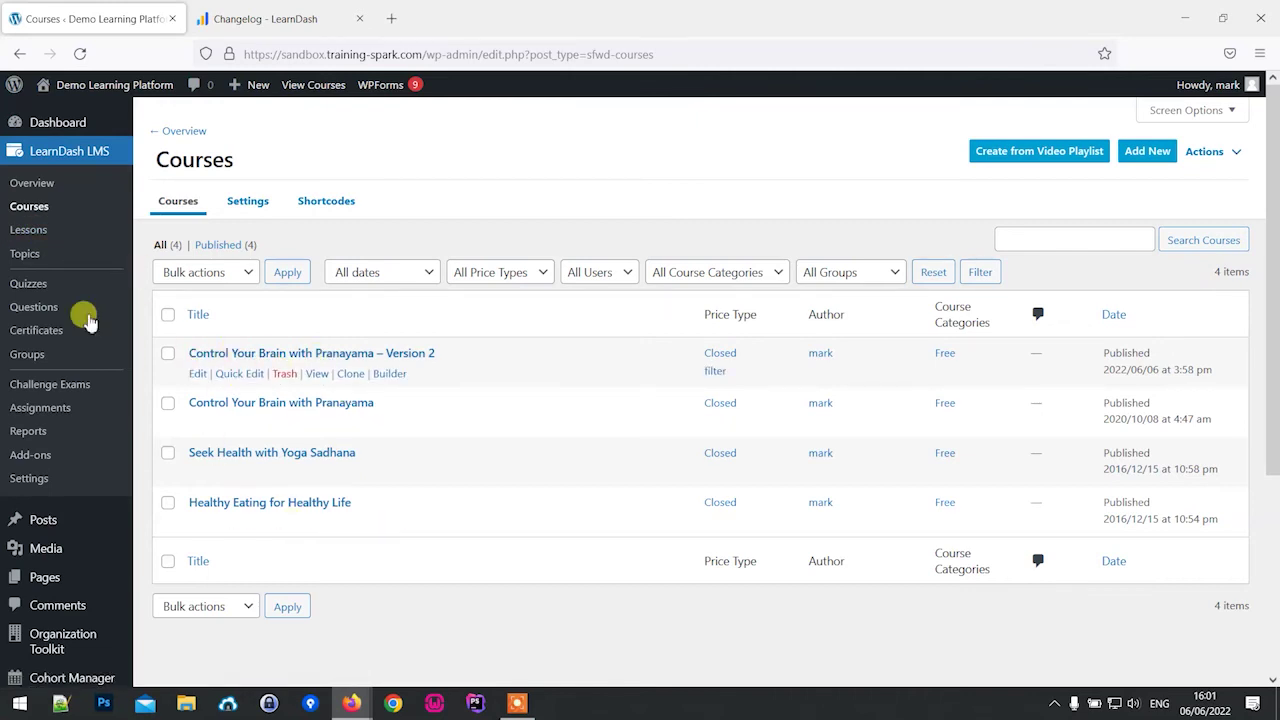
# Step: Set the access mode of the "Seek Health with Yoga Sadhana" course to Free and update the course
pyautogui.click(262, 452)
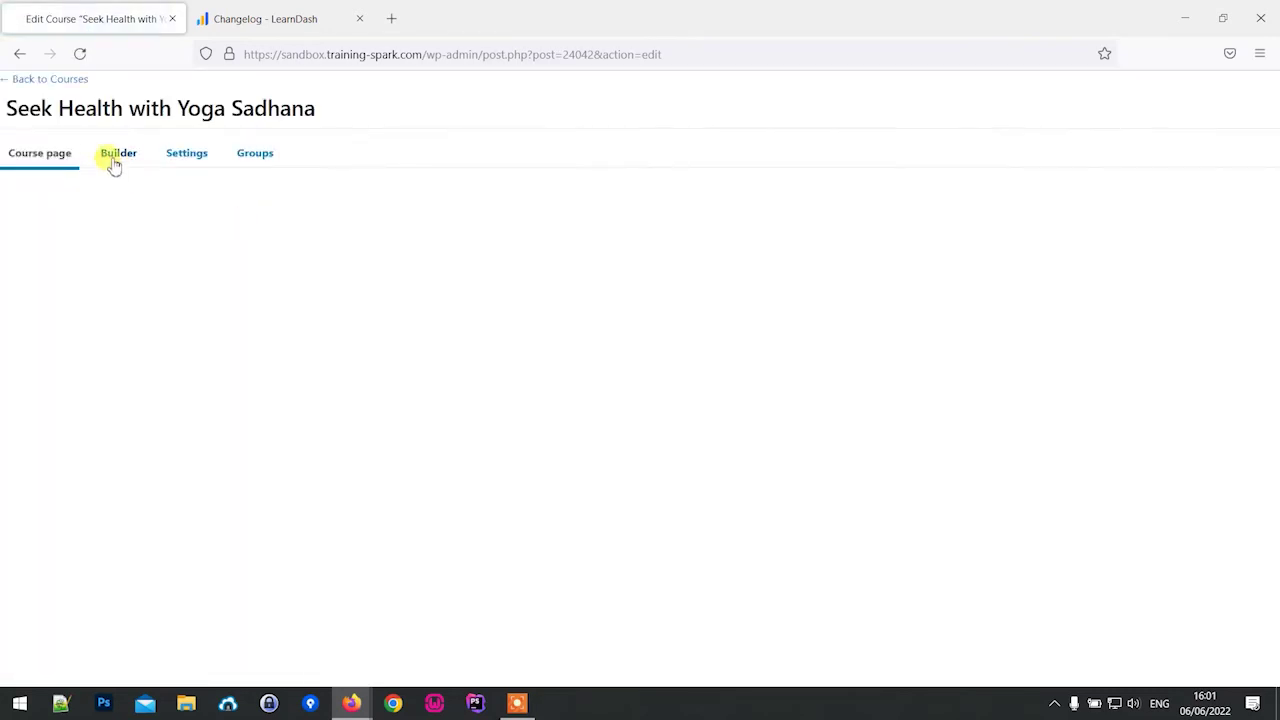
pyautogui.click(188, 156)
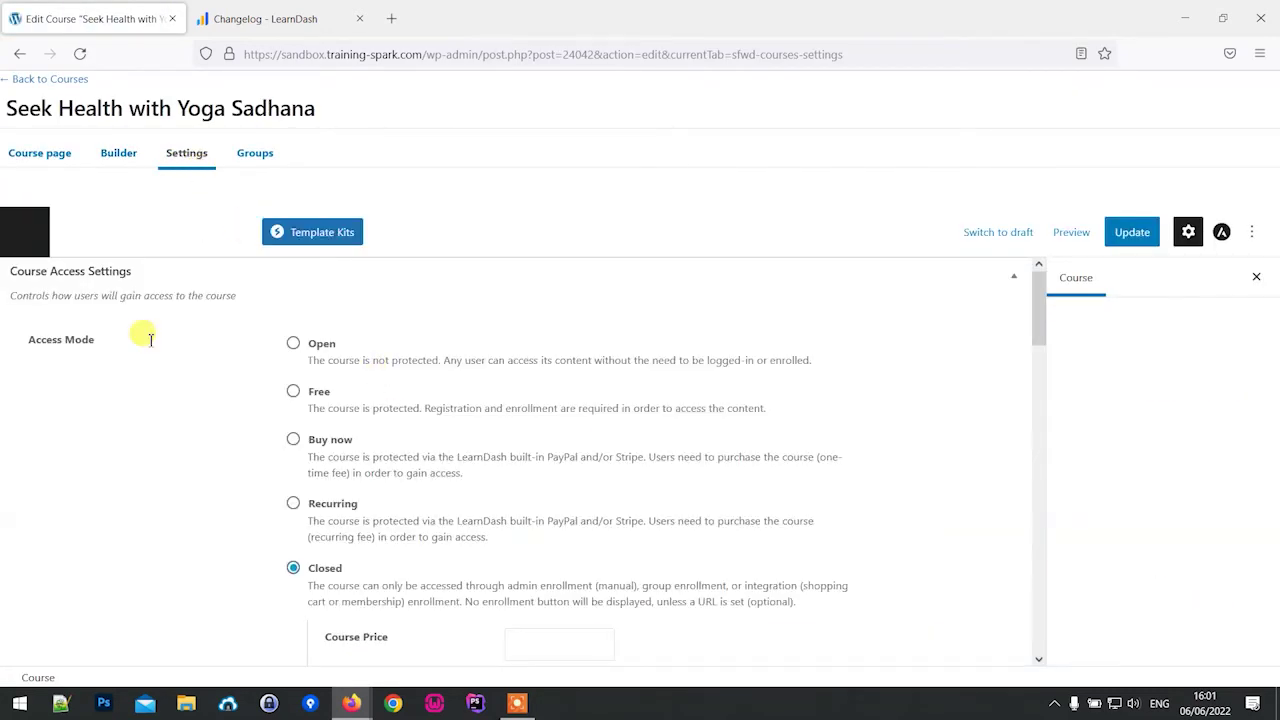
pyautogui.click(293, 392)
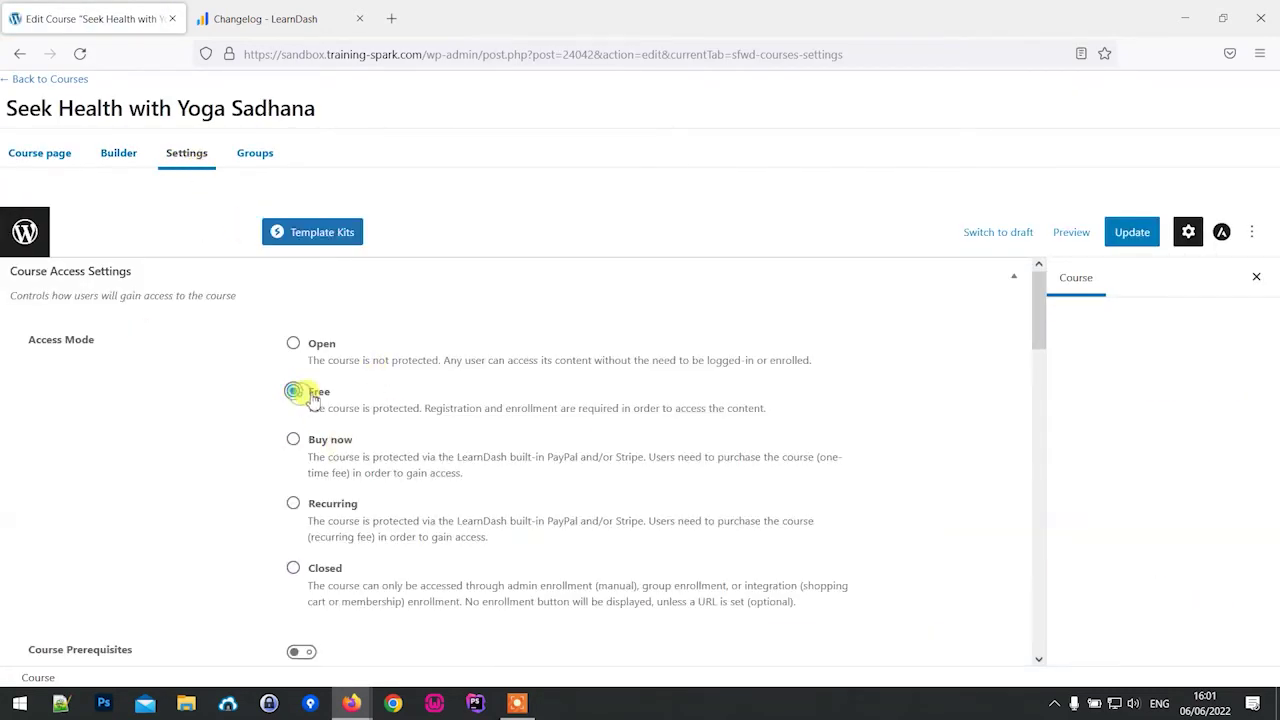
pyautogui.click(1130, 232)
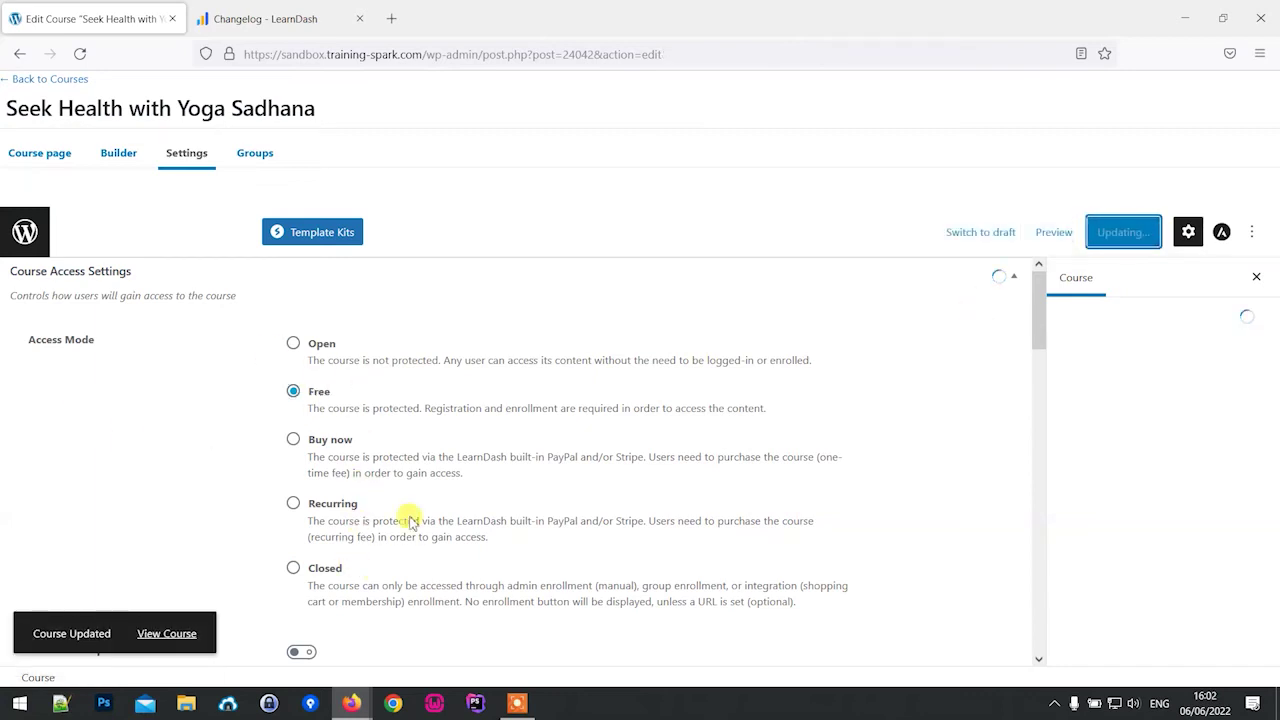
# Step: Leave the course editor and open the Bulk Edit page in LearnDash's advanced settings
pyautogui.click(57, 81)
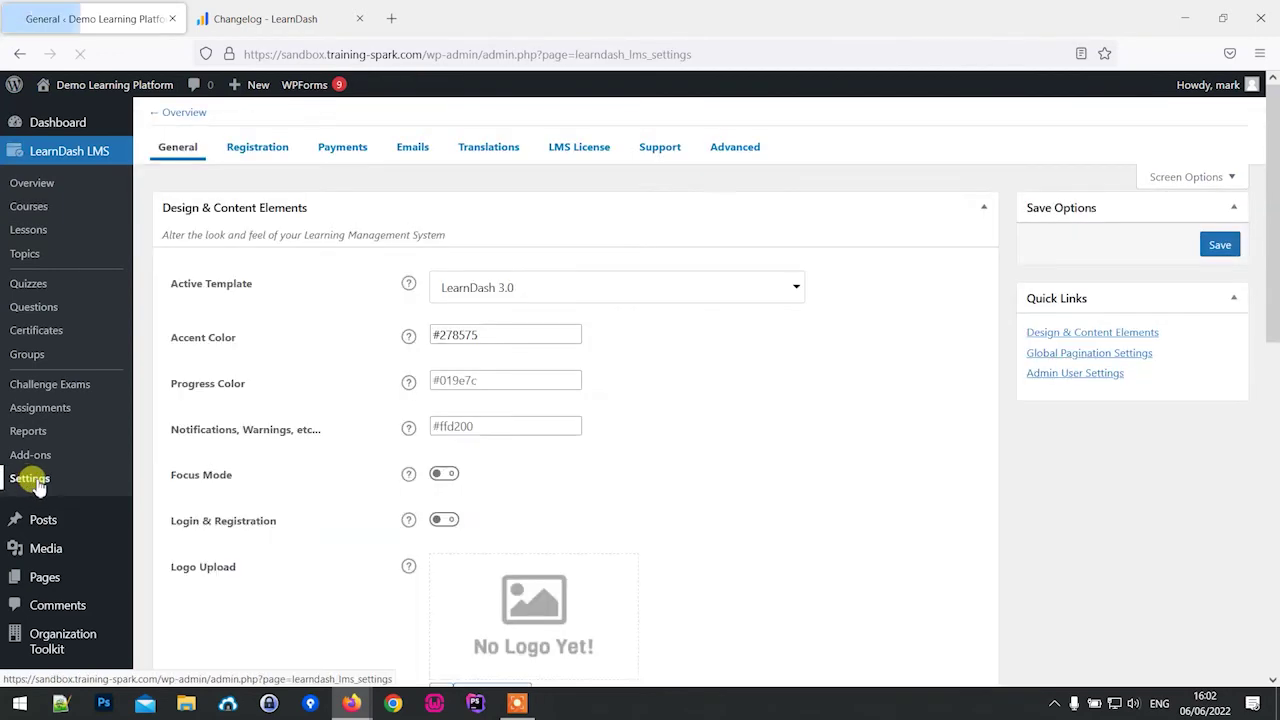
pyautogui.click(741, 171)
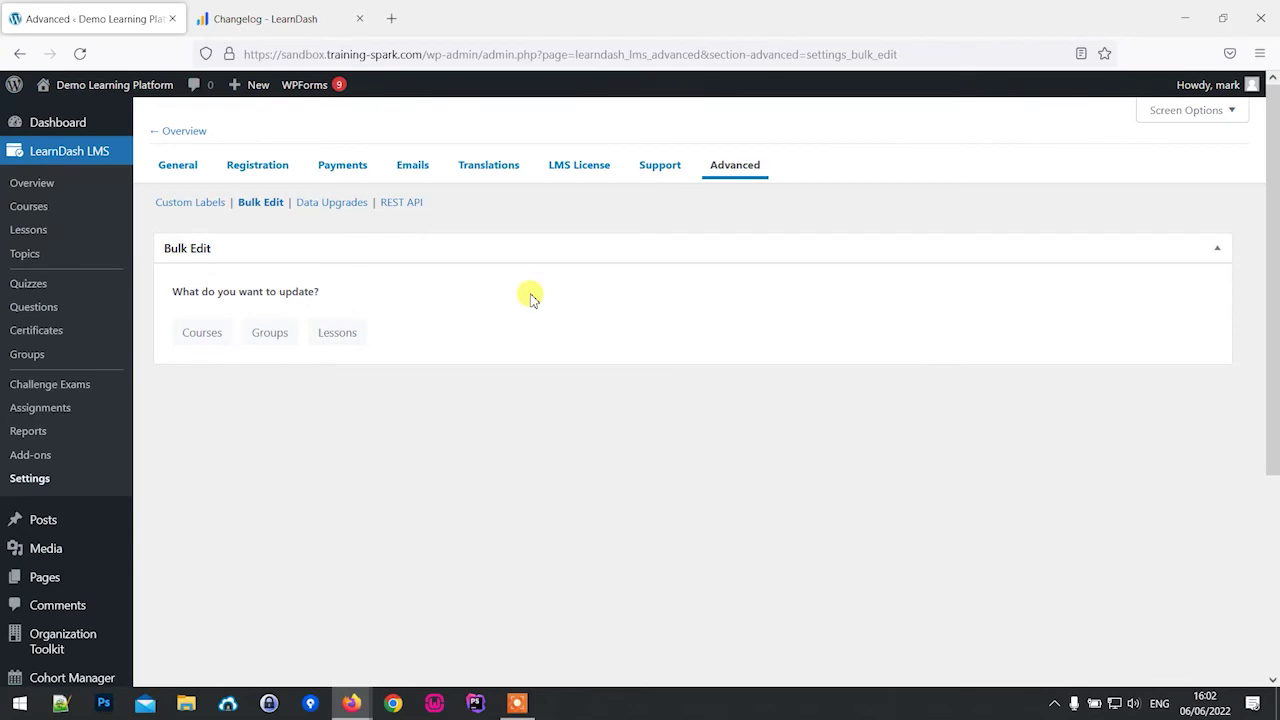
# Step: Examine the bulk edit filters and editable fields offered for courses, groups and lessons
pyautogui.click(210, 341)
pyautogui.scroll(-2, 394, 346)
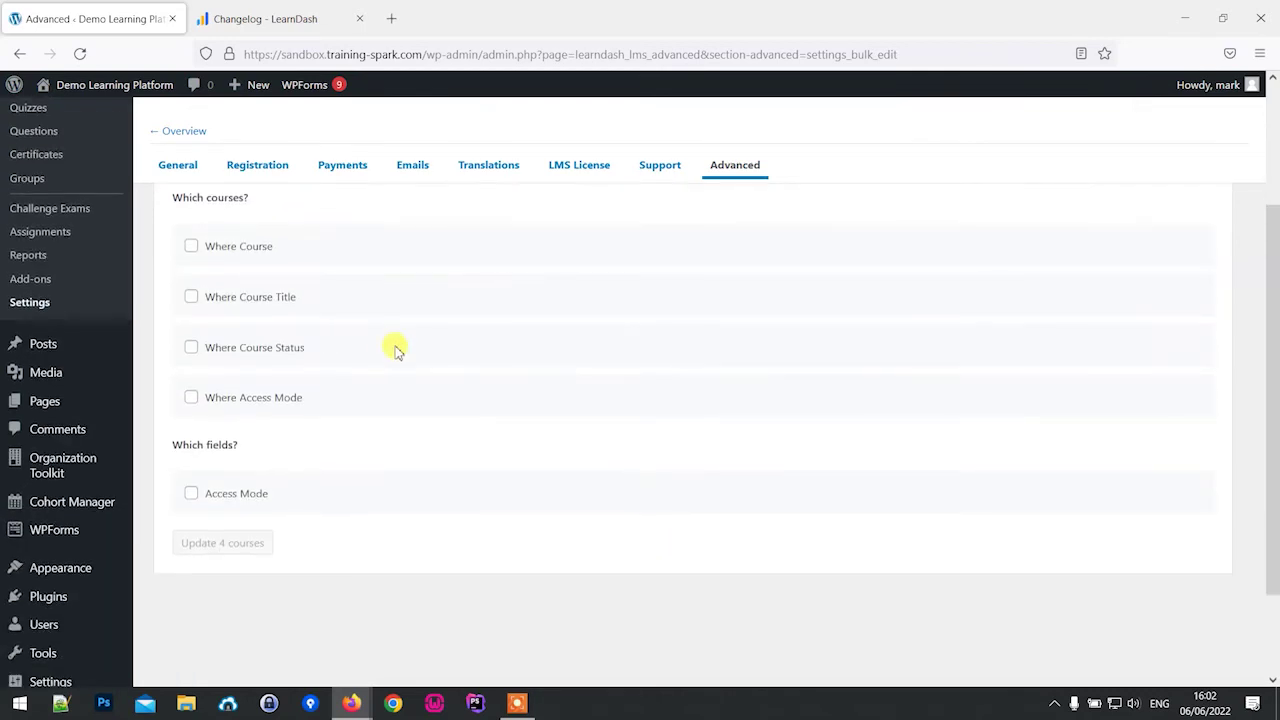
pyautogui.scroll(1, 390, 346)
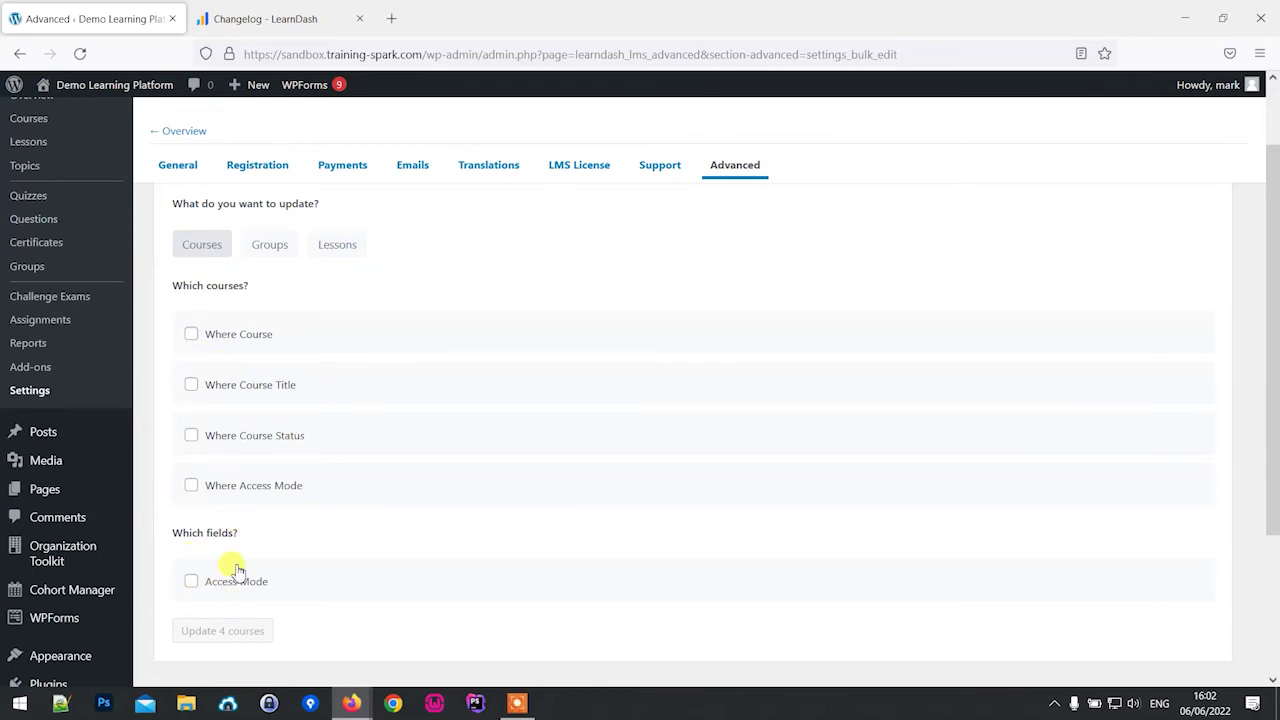
pyautogui.click(268, 246)
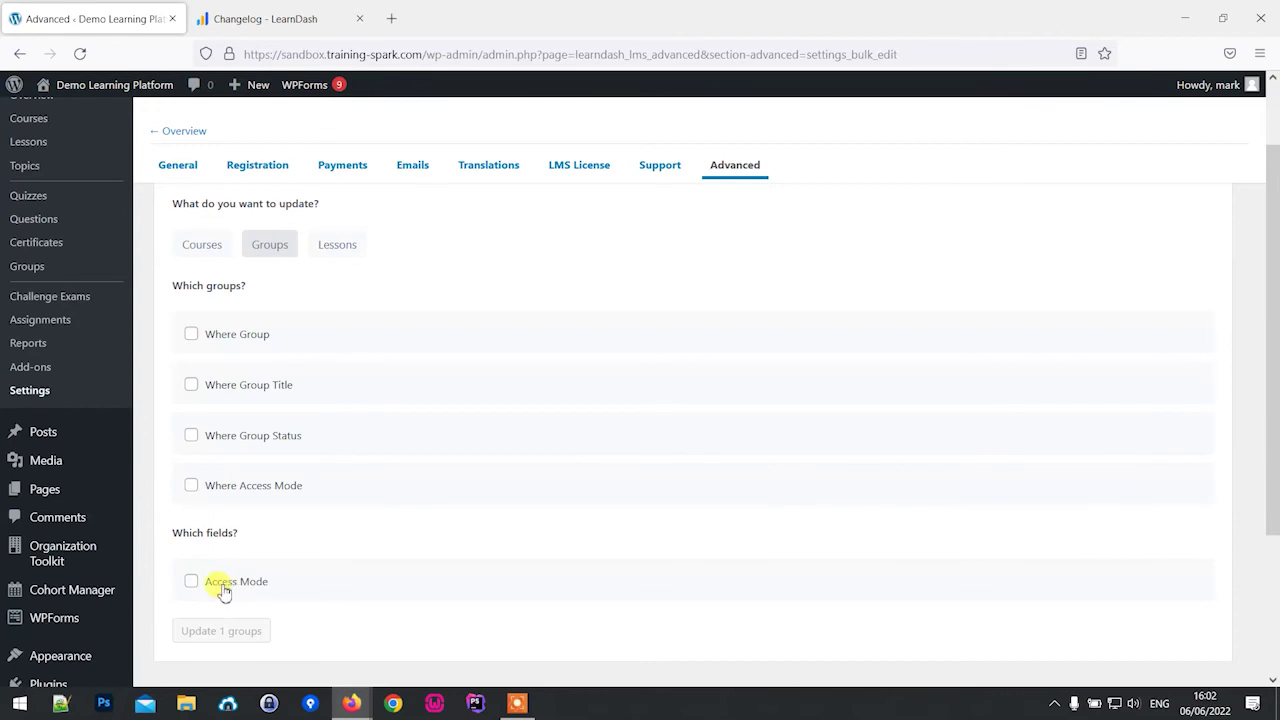
pyautogui.click(336, 245)
pyautogui.scroll(-3, 296, 587)
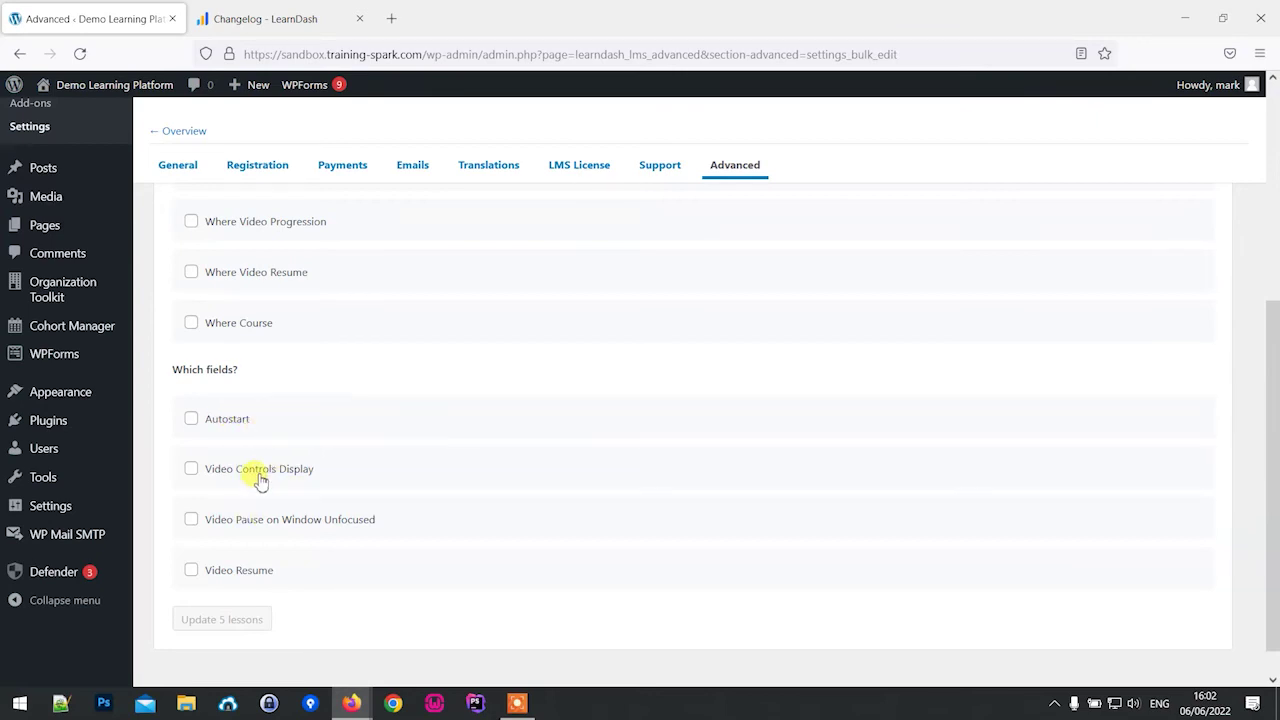
pyautogui.scroll(2, 343, 506)
pyautogui.scroll(6, 343, 506)
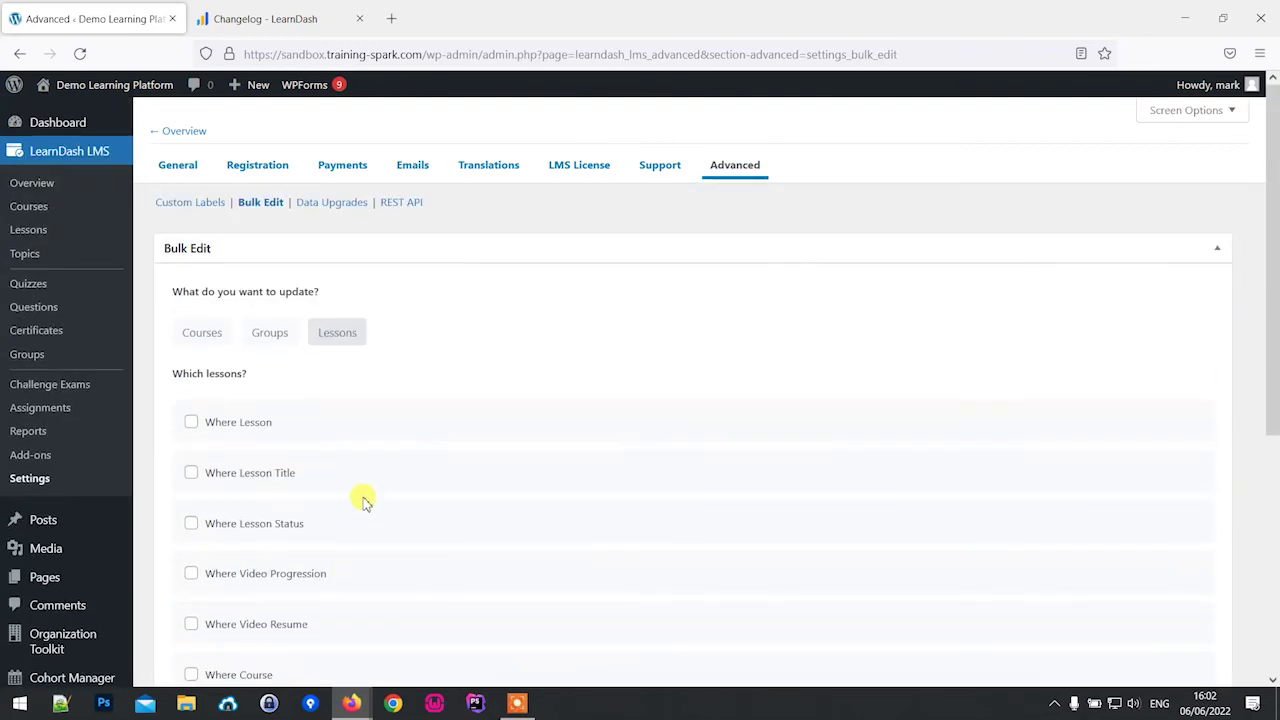
# Step: Choose courses as the content type for the bulk edit
pyautogui.click(208, 335)
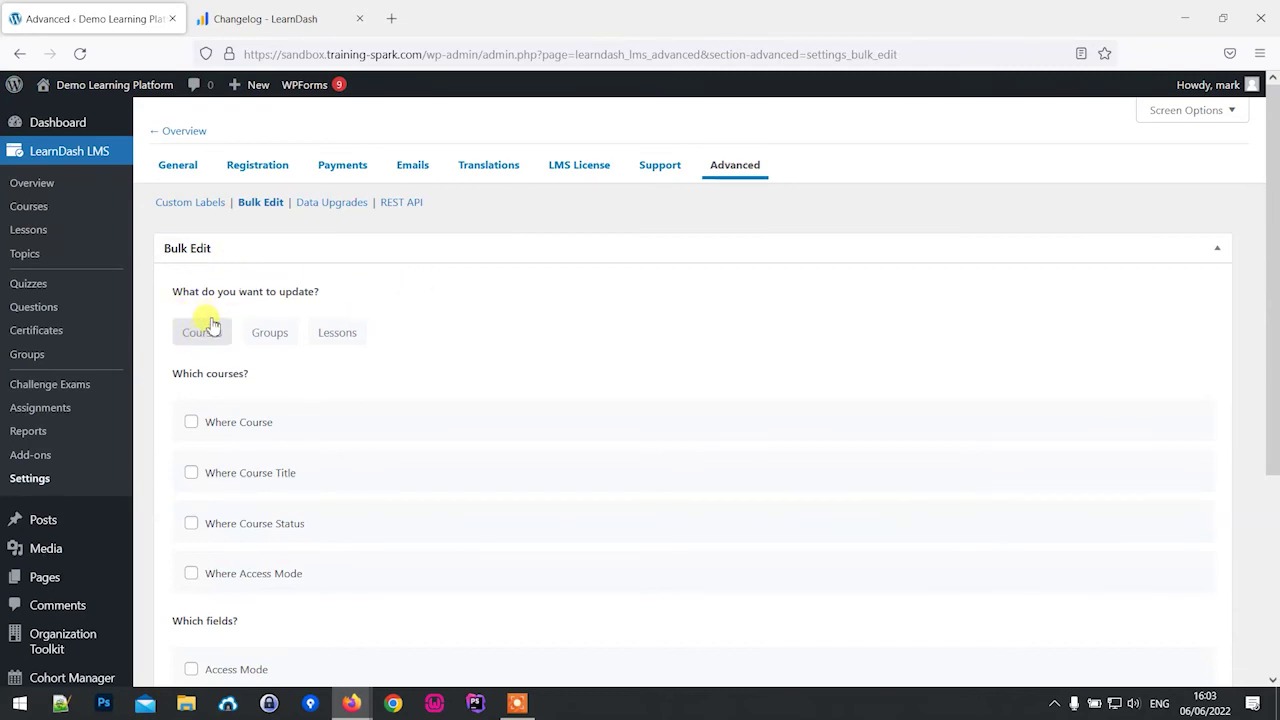
pyautogui.scroll(-1, 204, 340)
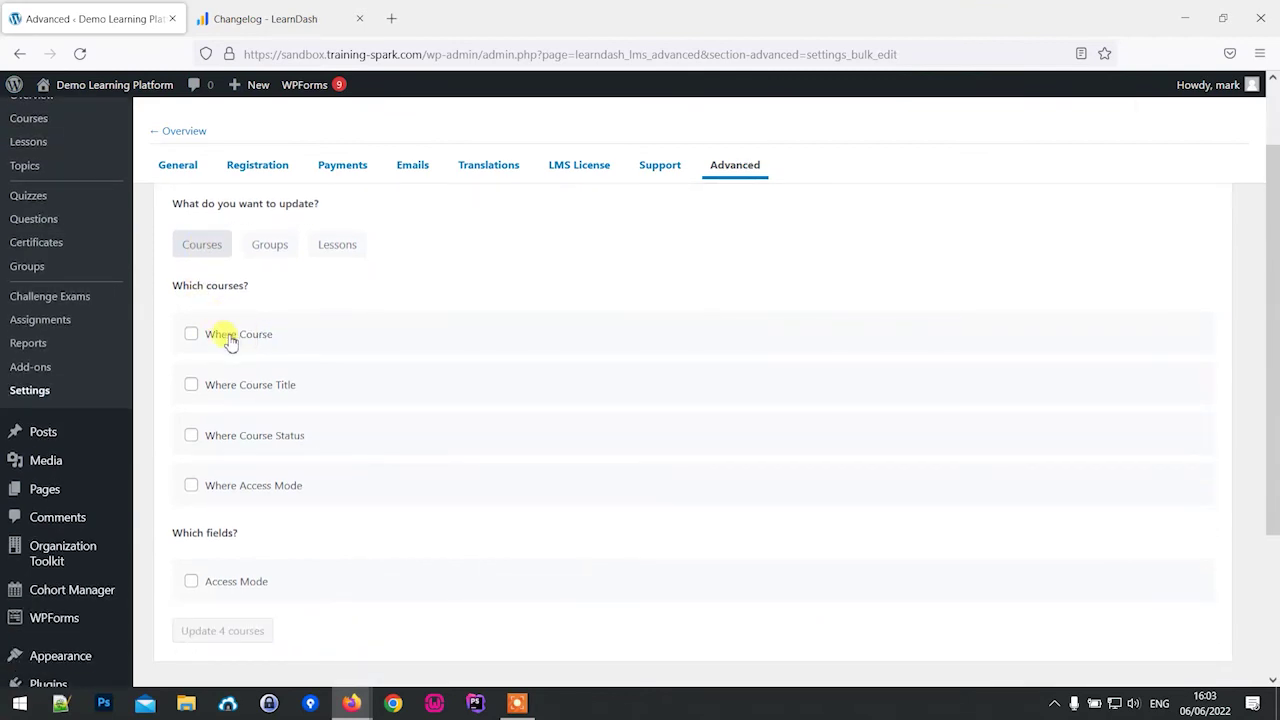
pyautogui.click(248, 341)
pyautogui.click(245, 339)
pyautogui.click(240, 335)
pyautogui.click(243, 372)
pyautogui.click(233, 320)
pyautogui.click(230, 340)
# Step: Limit the bulk edit to courses whose access mode is Free
pyautogui.click(240, 490)
pyautogui.click(252, 522)
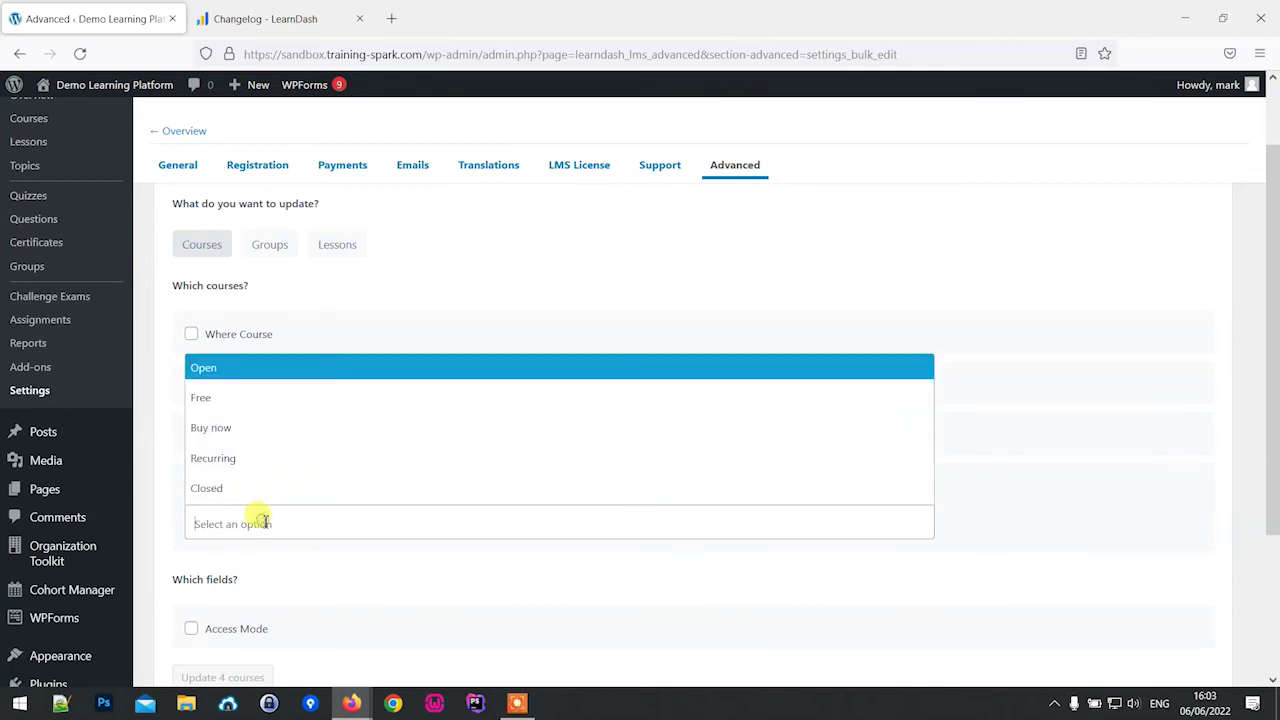
pyautogui.click(214, 397)
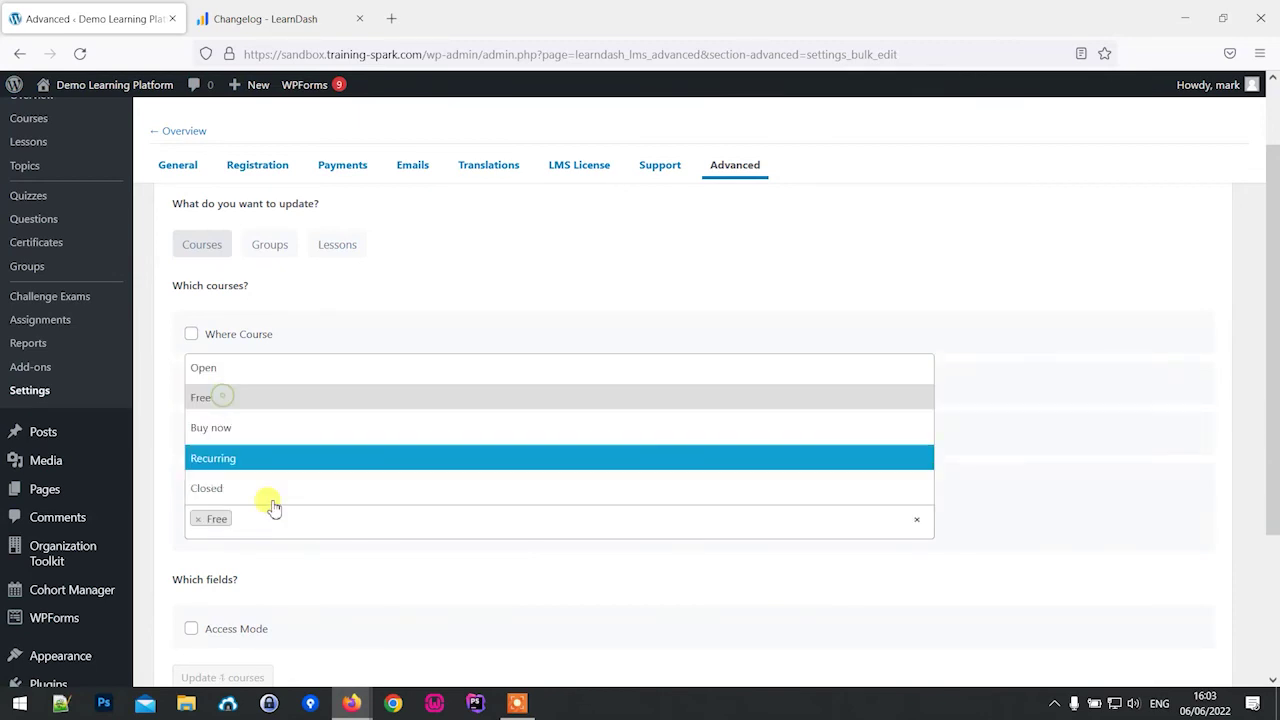
pyautogui.click(148, 472)
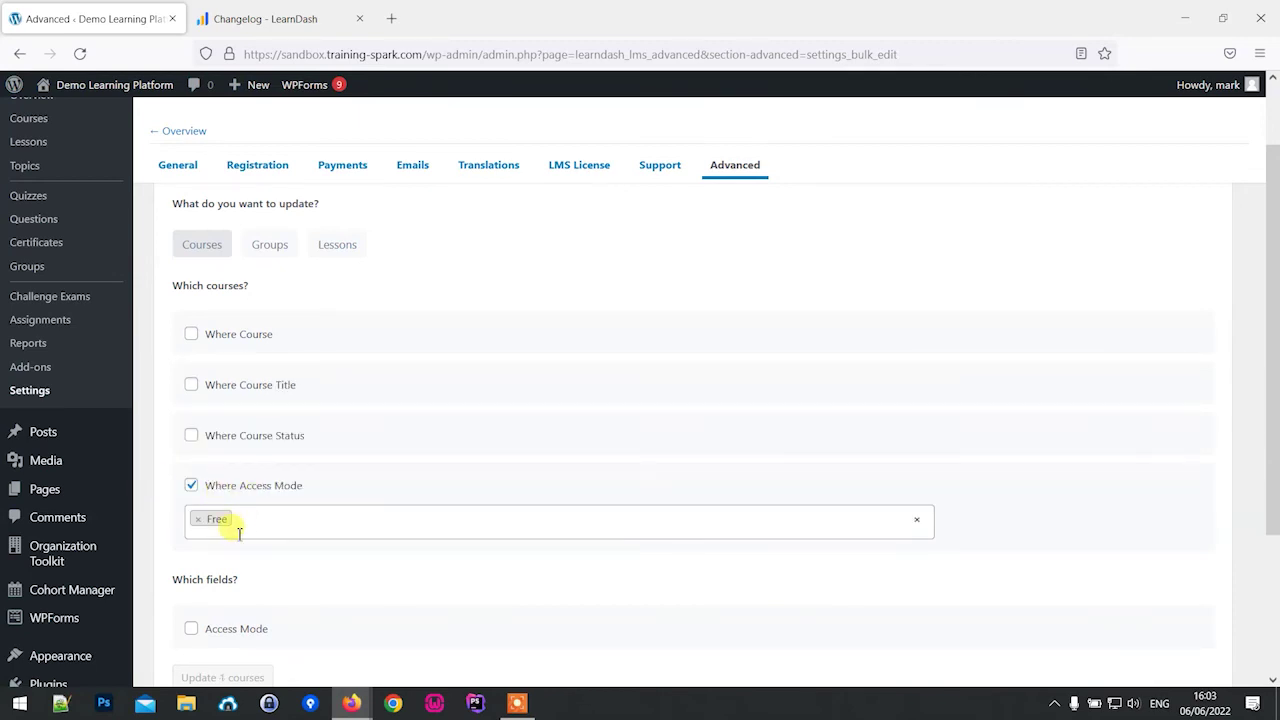
# Step: Include the Access Mode field in the bulk edit and set its new value to Closed
pyautogui.scroll(-3, 250, 530)
pyautogui.scroll(2, 309, 500)
pyautogui.scroll(-2, 260, 430)
pyautogui.click(228, 456)
pyautogui.scroll(-3, 232, 450)
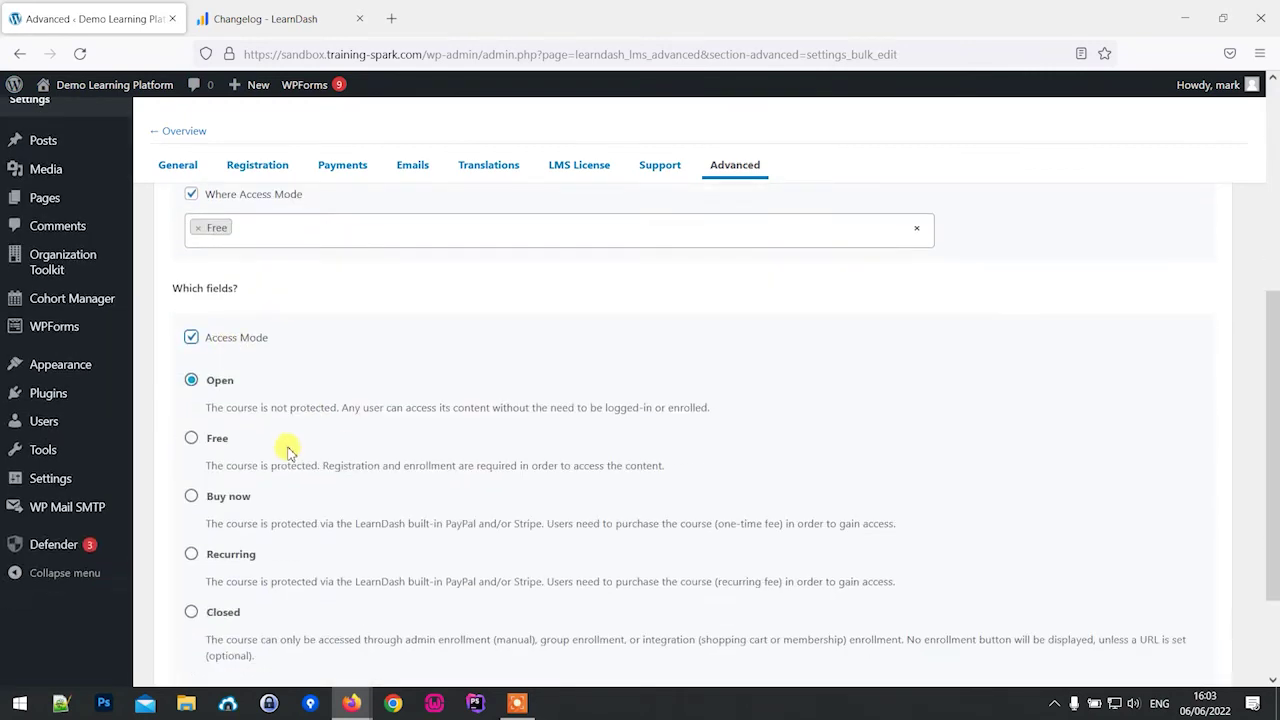
pyautogui.click(212, 556)
pyautogui.scroll(-2, 235, 525)
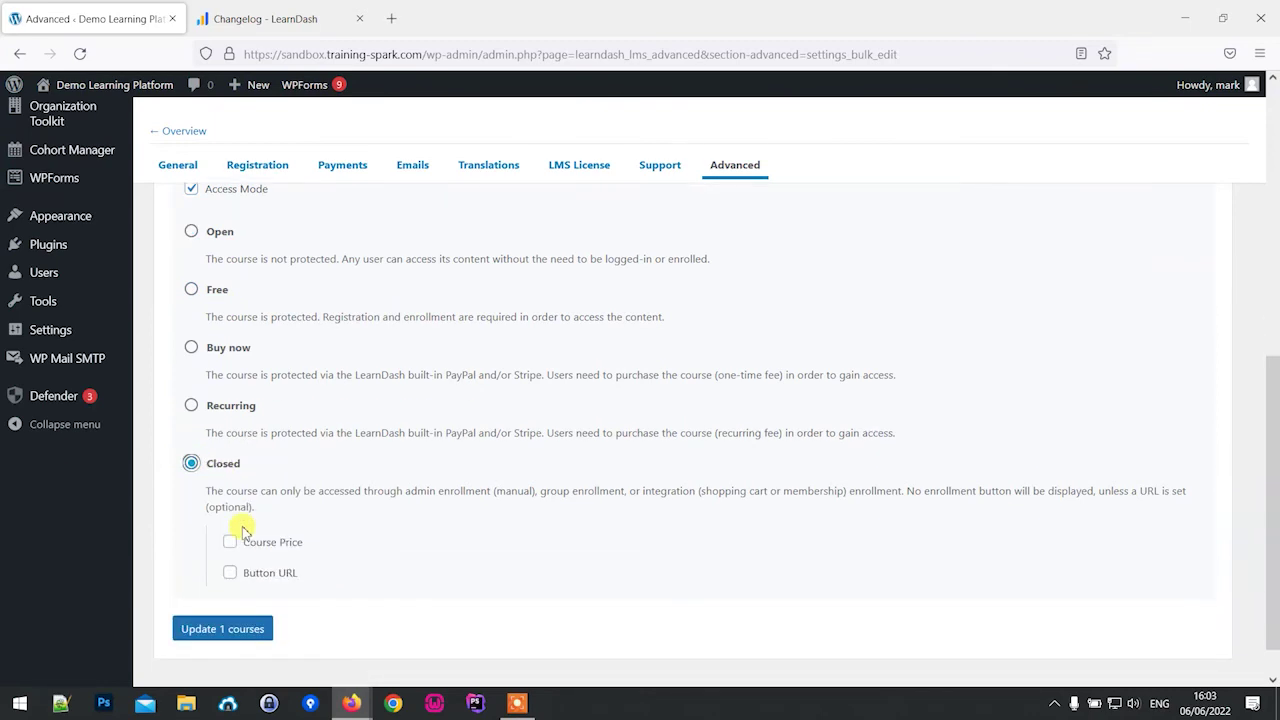
# Step: Run the bulk update on the filtered courses and acknowledge the processing message
pyautogui.click(227, 640)
pyautogui.scroll(-3, 118, 354)
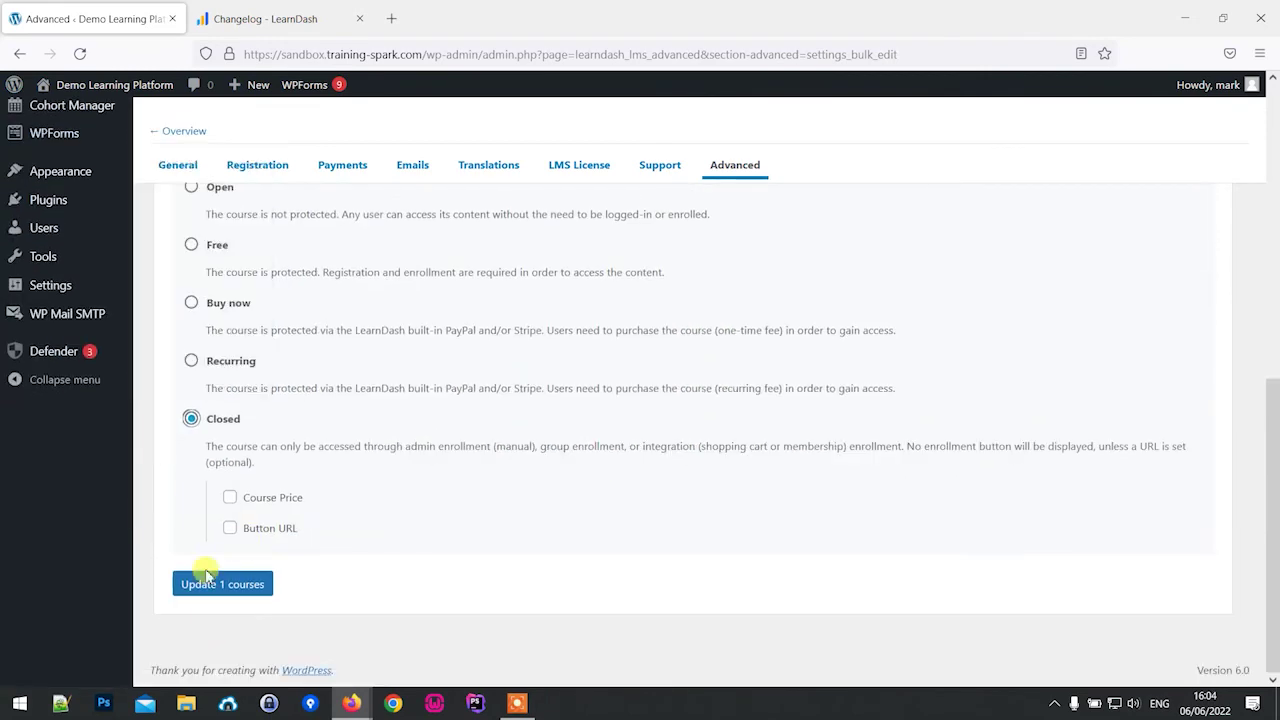
pyautogui.click(215, 588)
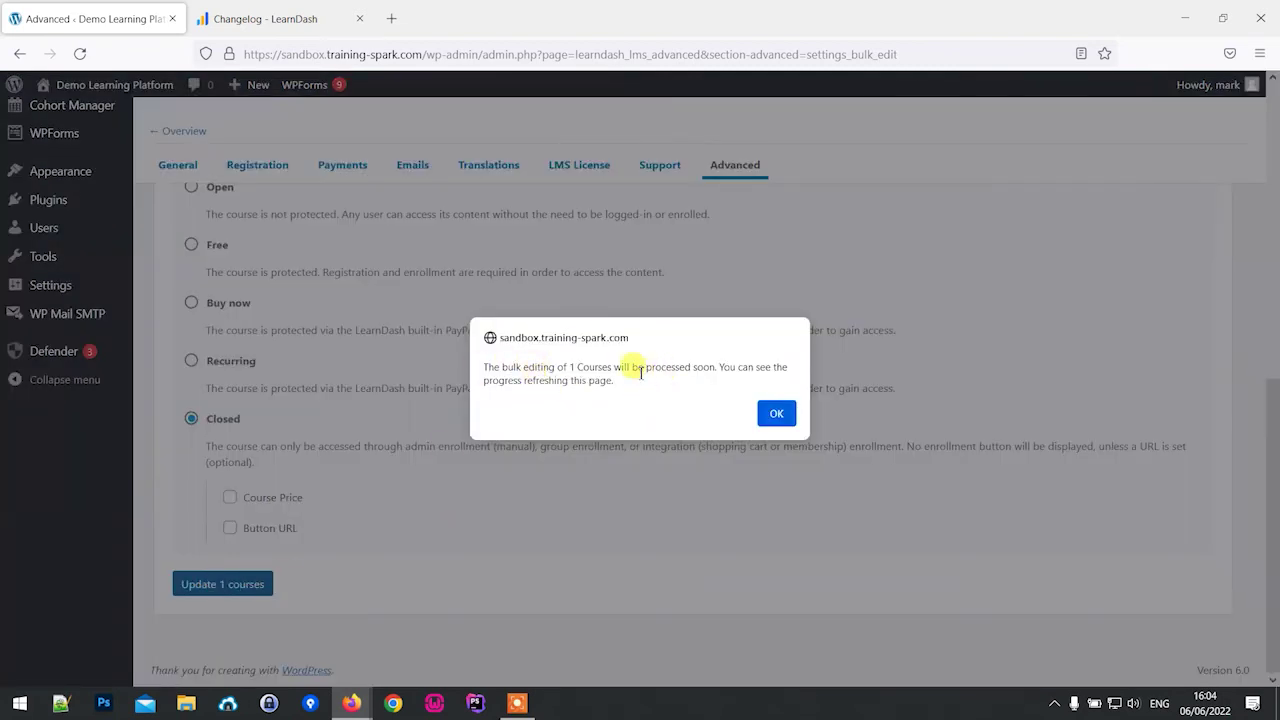
pyautogui.click(778, 416)
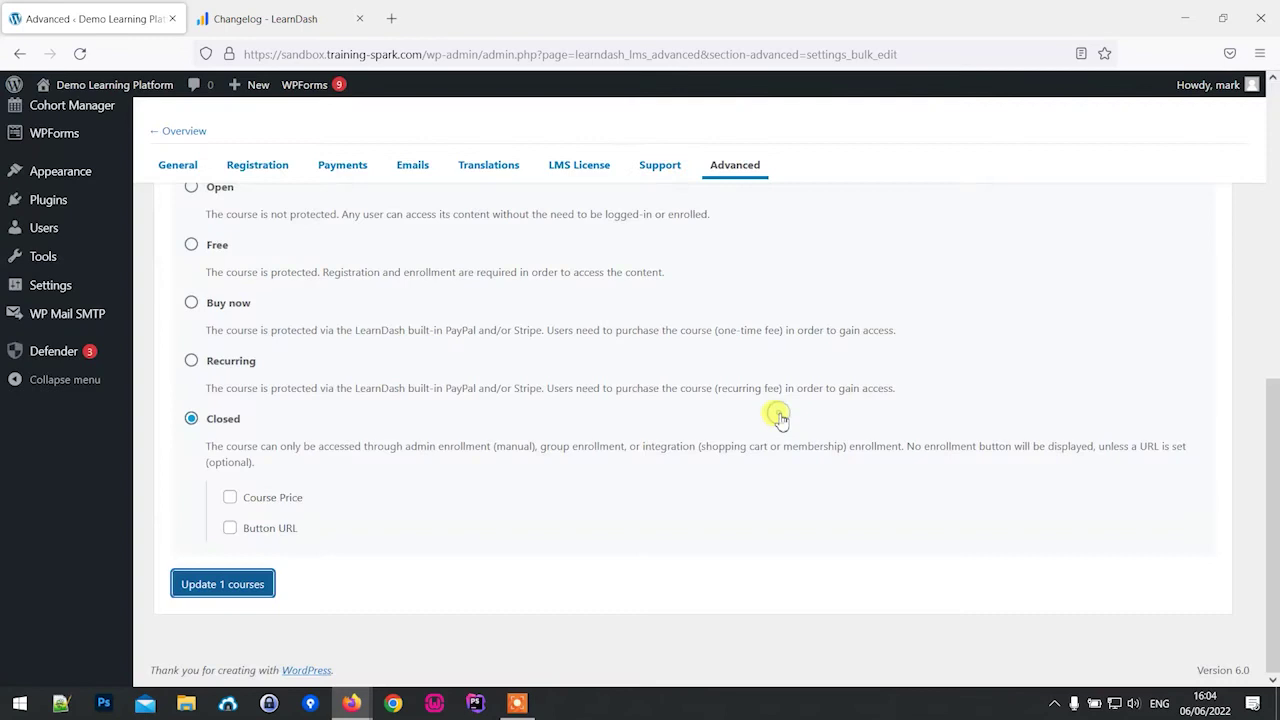
# Step: Refresh to follow the bulk edit's progress and check the price type of "Seek Health with Yoga Sadhana" in the courses list
pyautogui.click(81, 54)
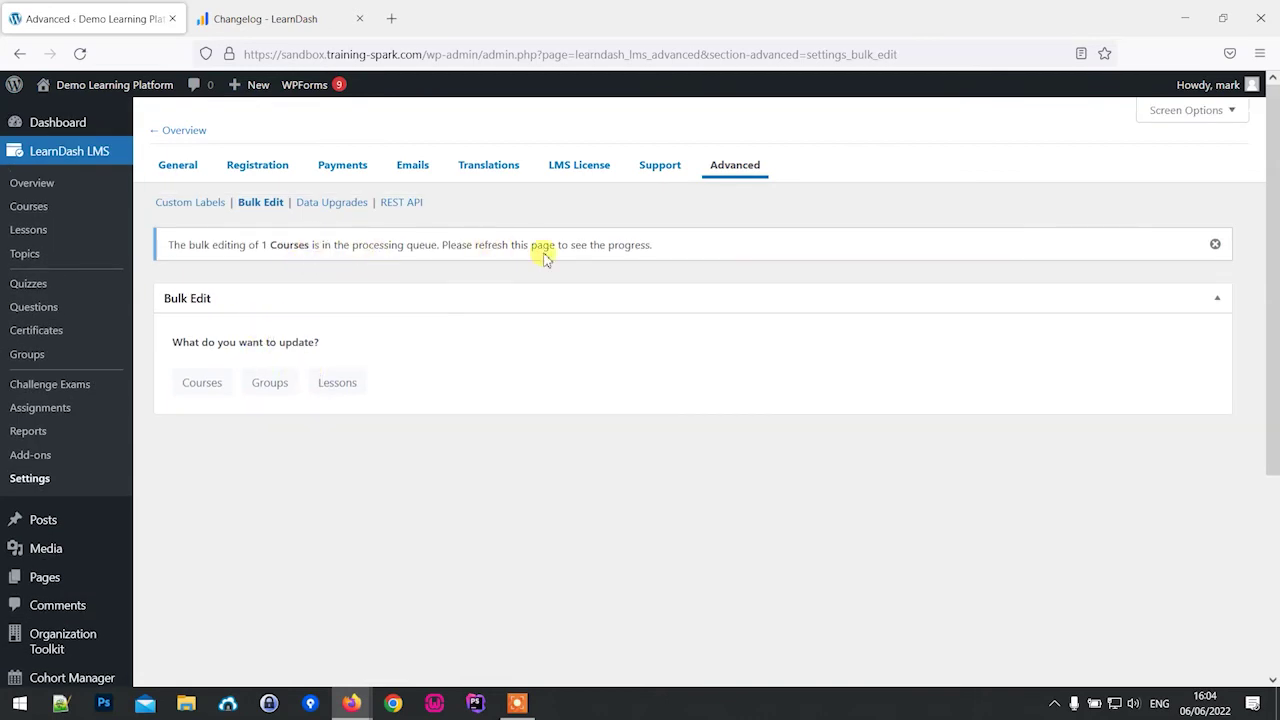
pyautogui.click(81, 54)
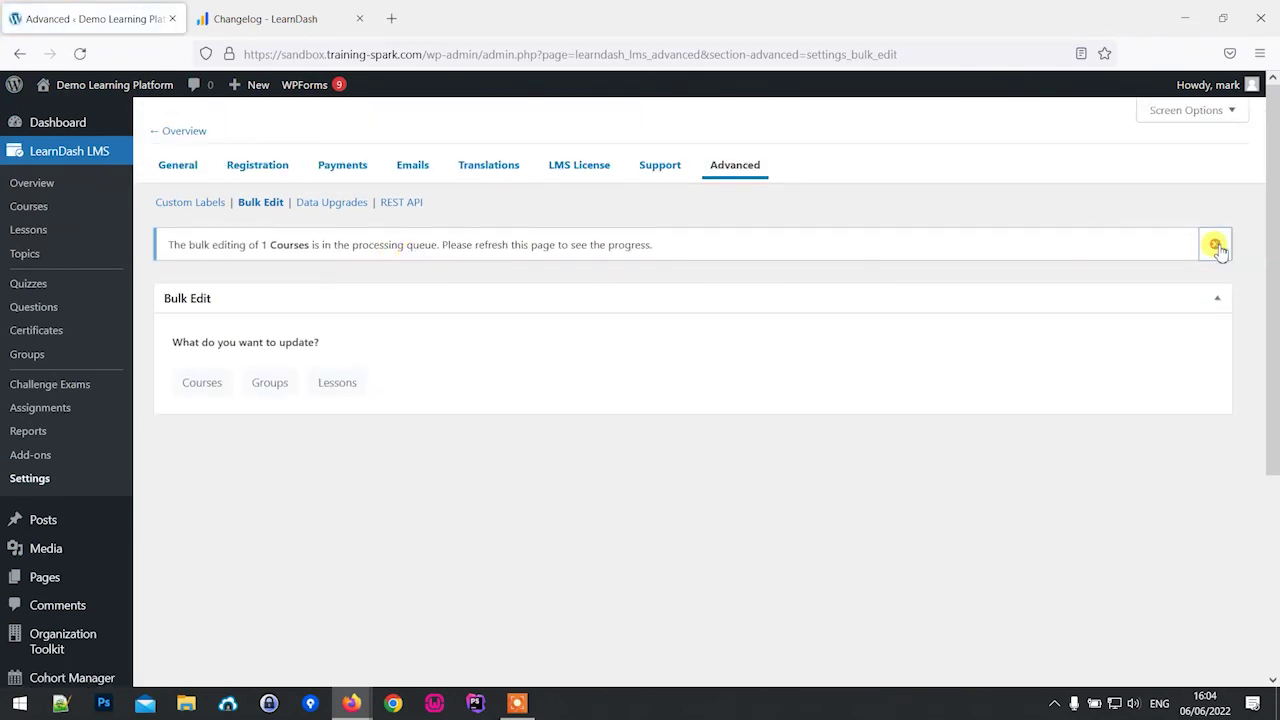
pyautogui.click(1216, 245)
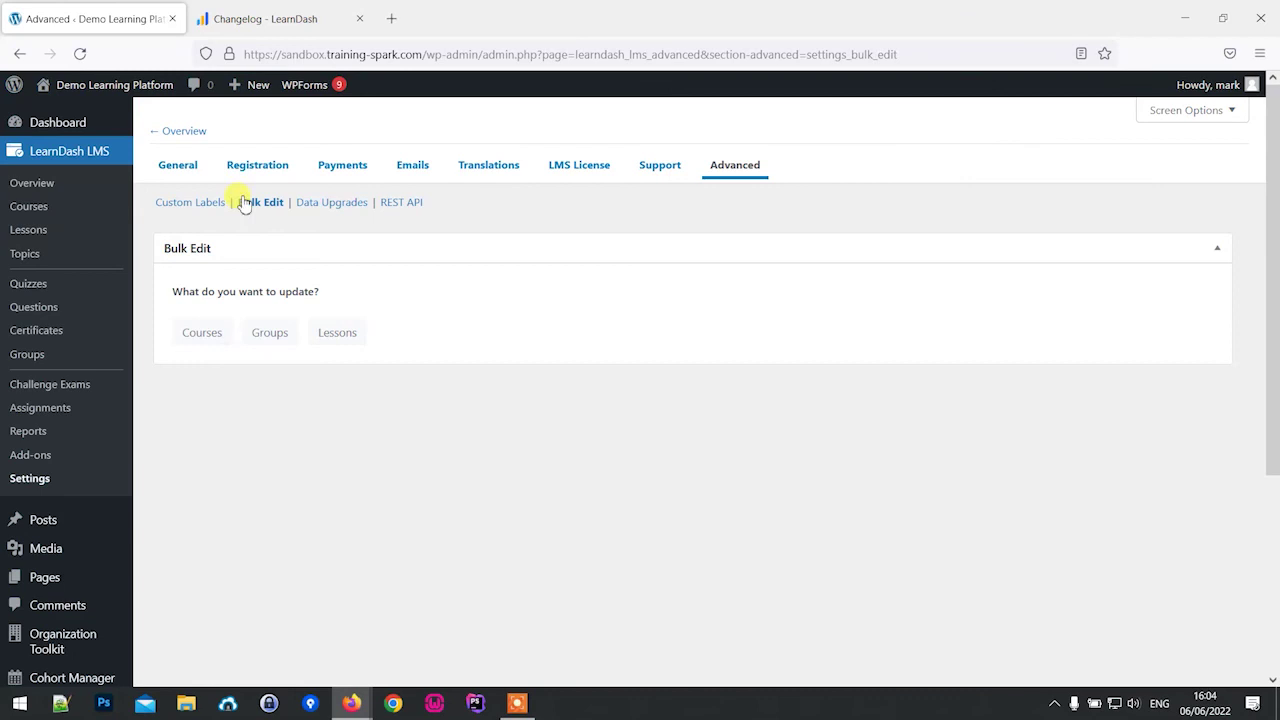
pyautogui.click(28, 207)
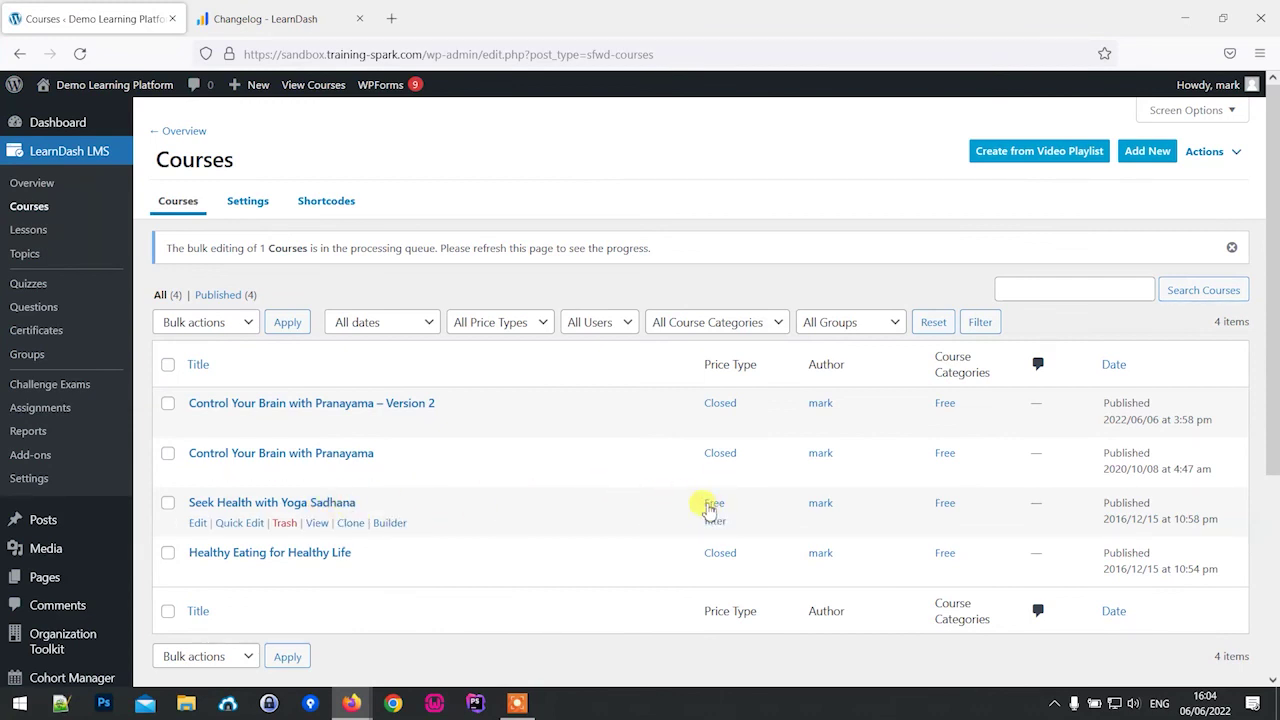
pyautogui.click(78, 55)
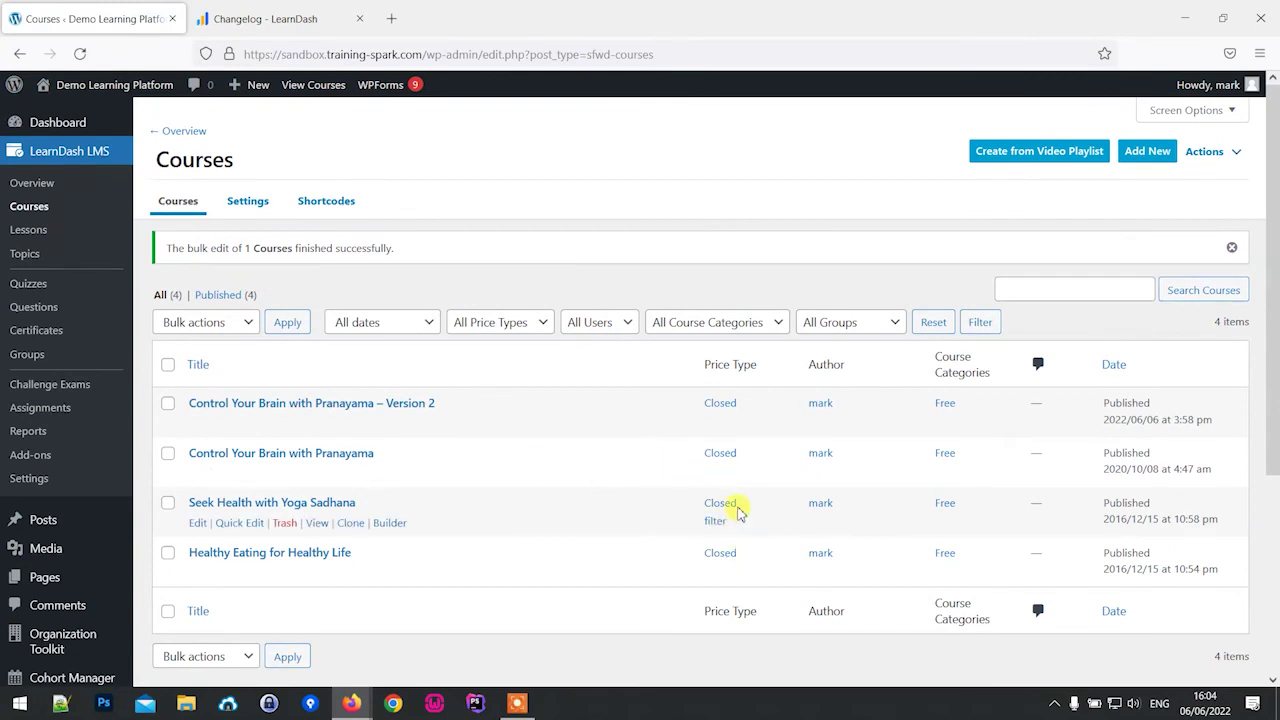
# Step: Return to the Bulk Edit page in LearnDash's advanced settings
pyautogui.click(32, 482)
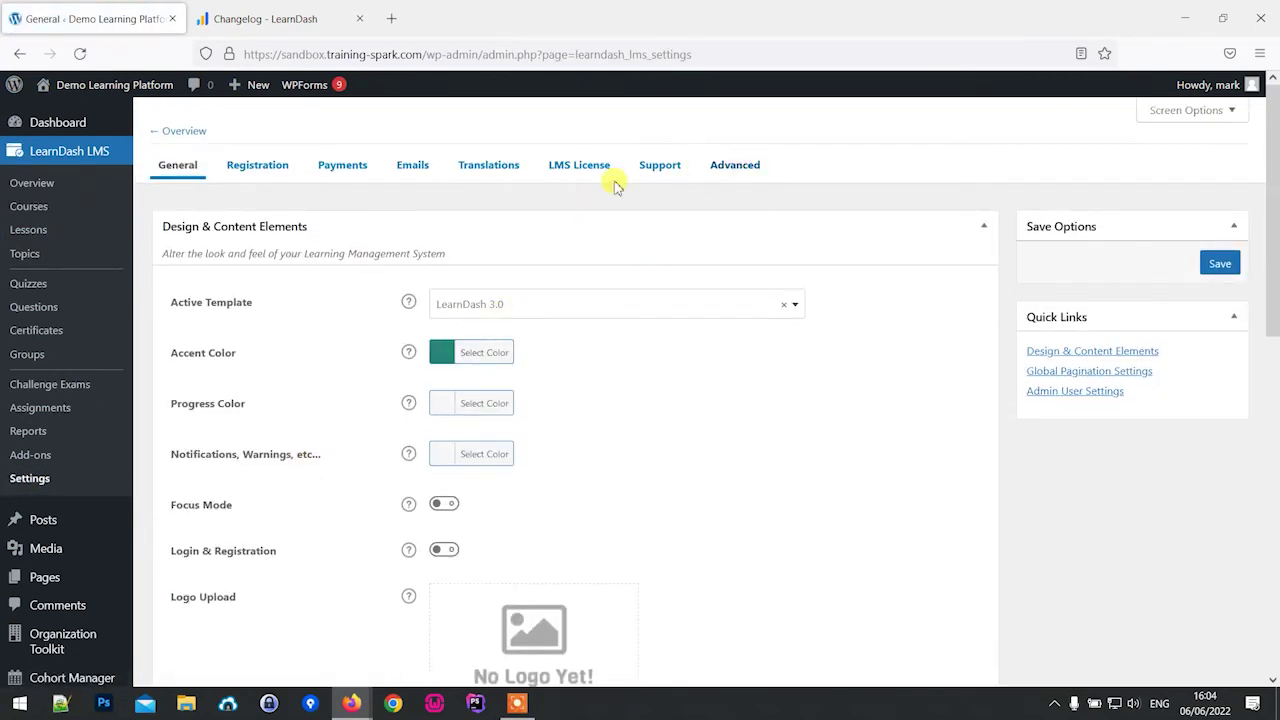
pyautogui.click(742, 165)
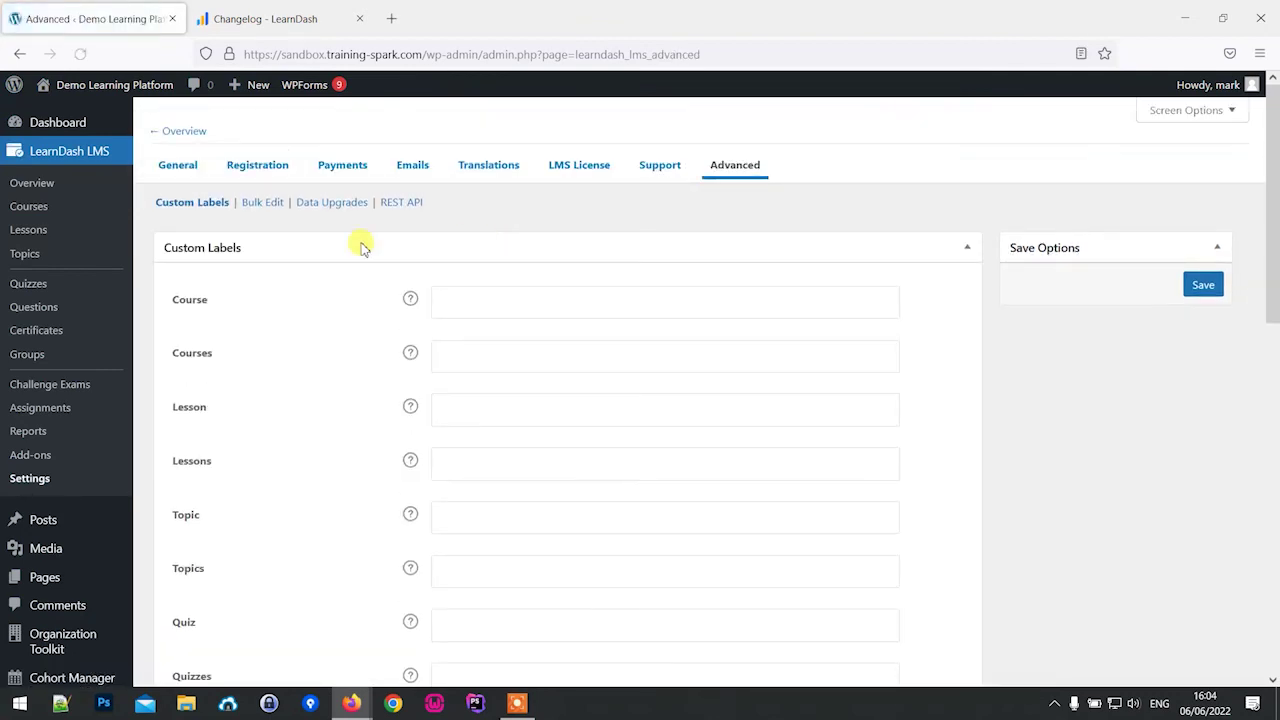
pyautogui.click(279, 204)
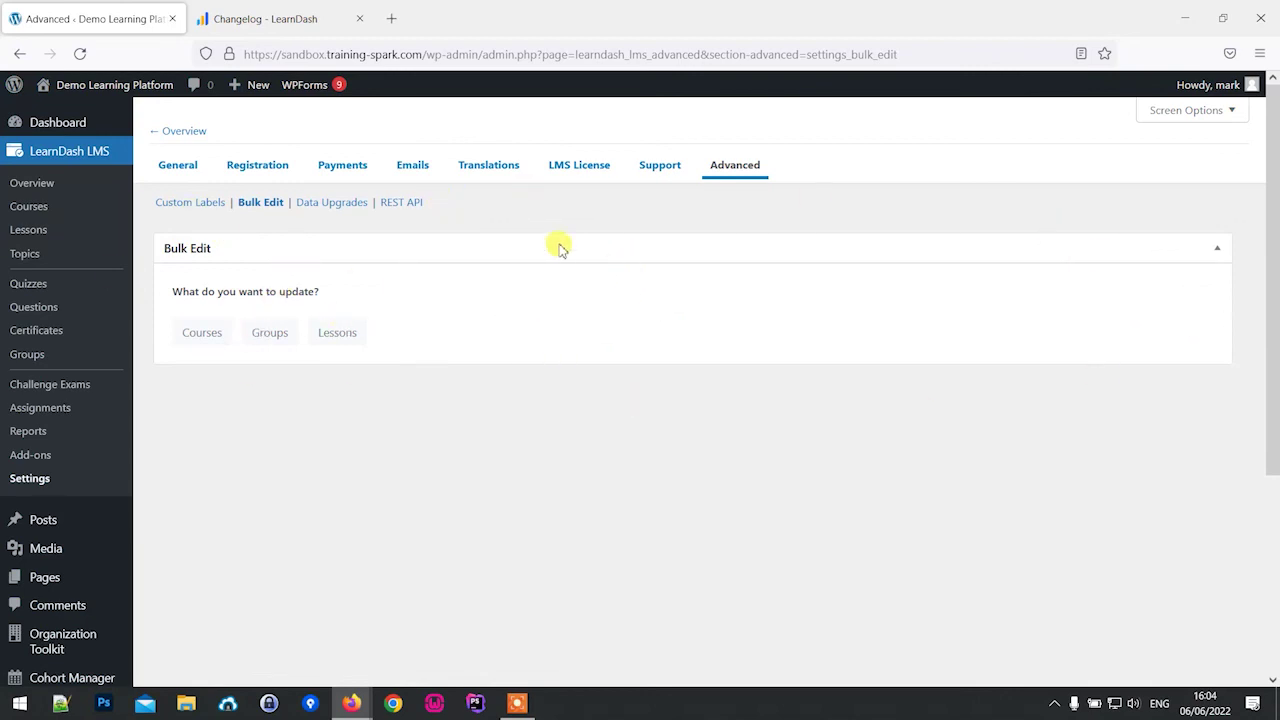
# Step: Review the courses list once more and reopen the Bulk Edit page from the advanced settings
pyautogui.click(40, 208)
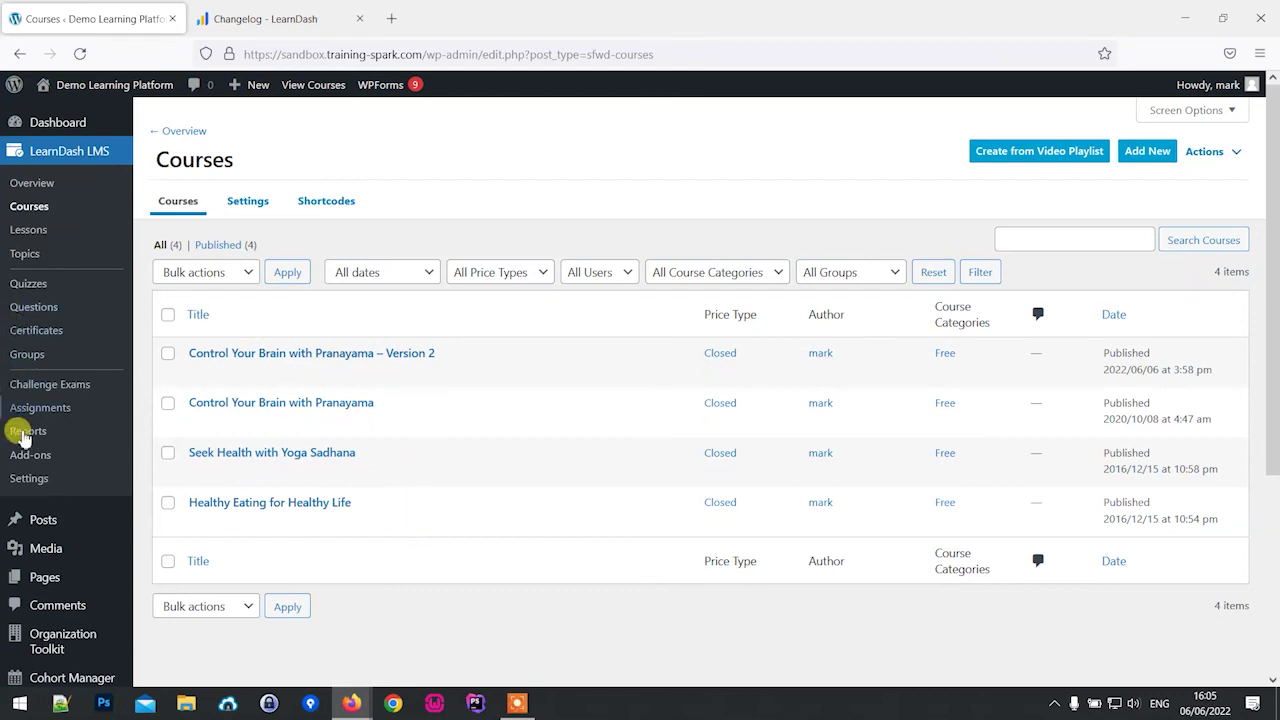
pyautogui.click(33, 484)
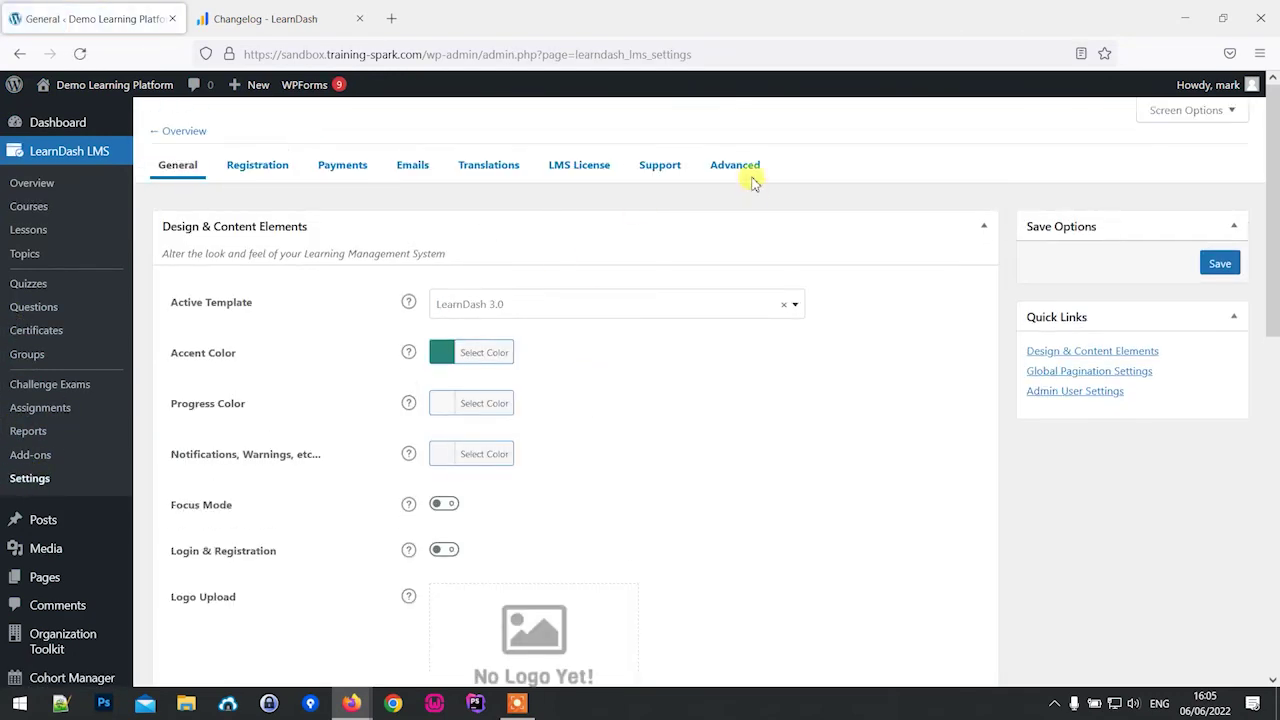
pyautogui.click(729, 166)
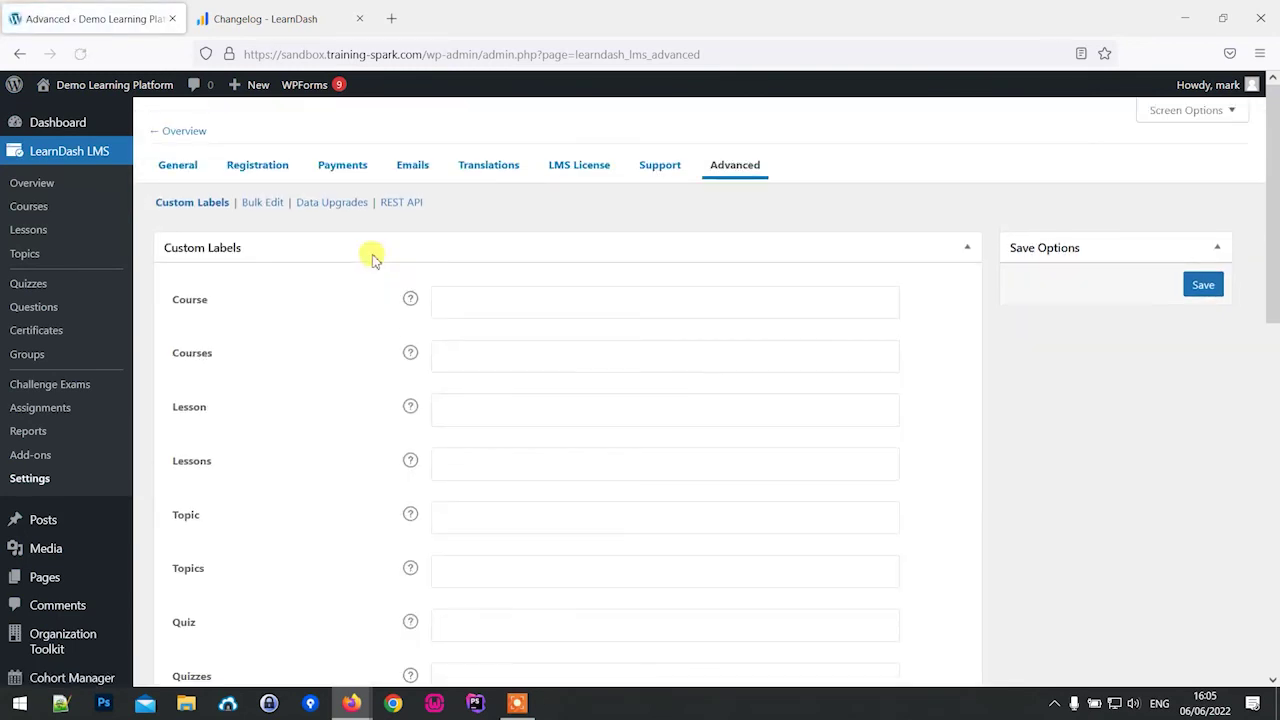
pyautogui.click(259, 204)
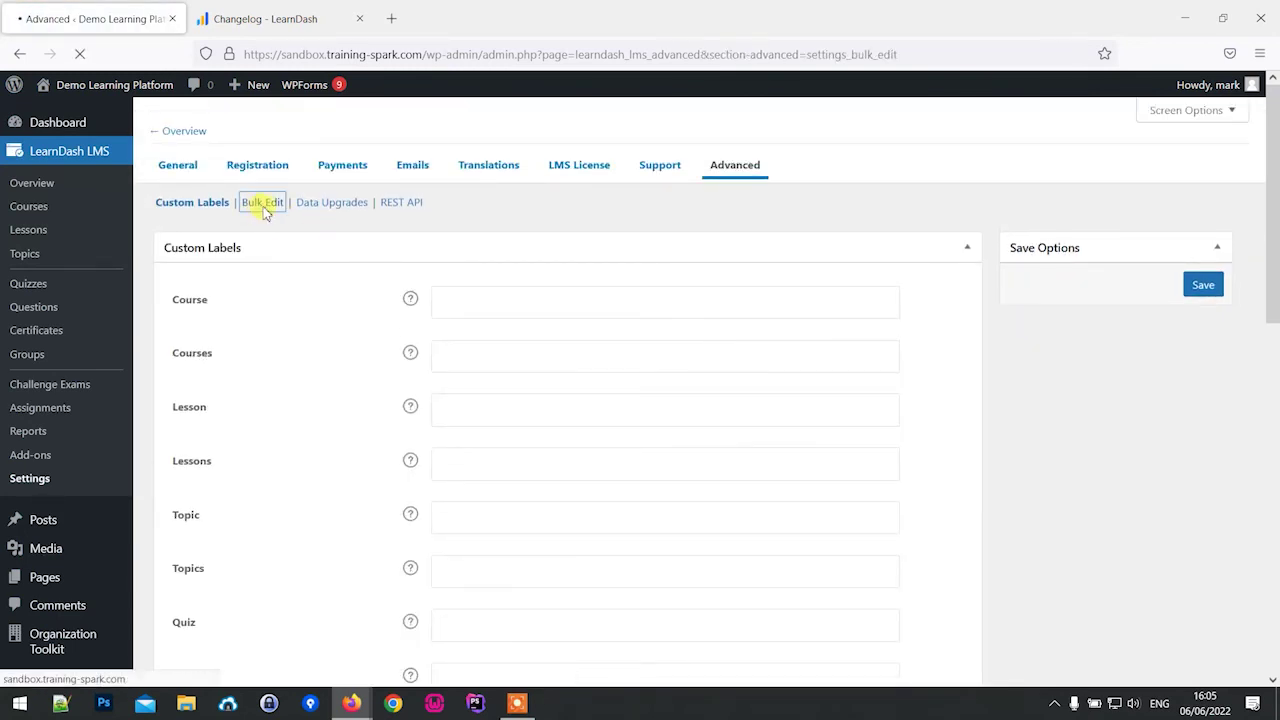